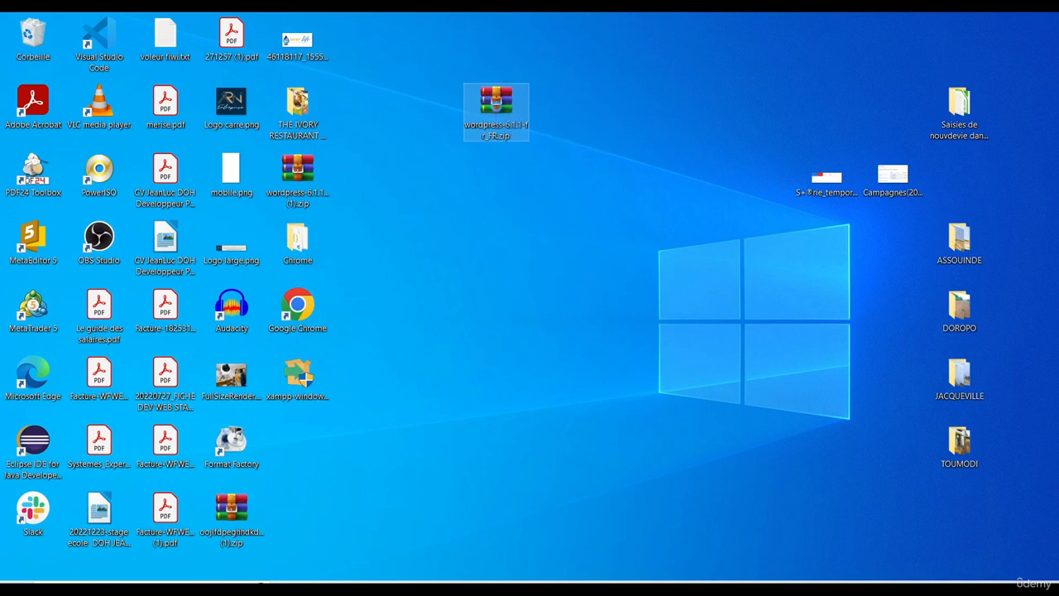
Extract wordpress-6.1.1-fr_FR.zip onto the desktop with Extract Here
{"action": "right_click", "coordinate": [498, 107]}
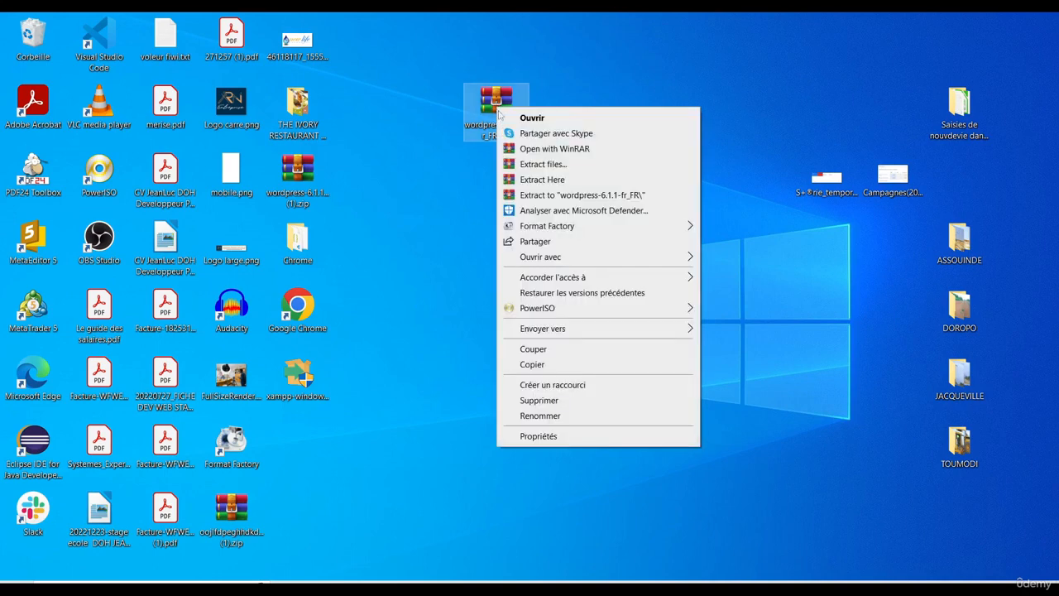
{"action": "left_click", "coordinate": [542, 180]}
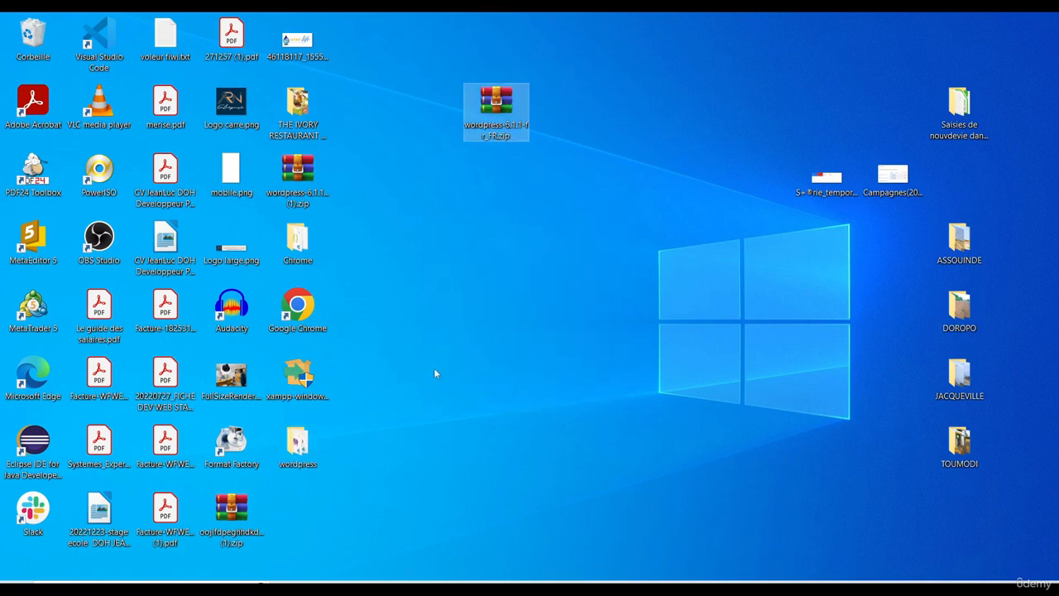
Open the extracted wordpress folder and copy all 19 of its files and folders
{"action": "left_click_drag", "start_coordinate": [321, 470], "coordinate": [589, 145]}
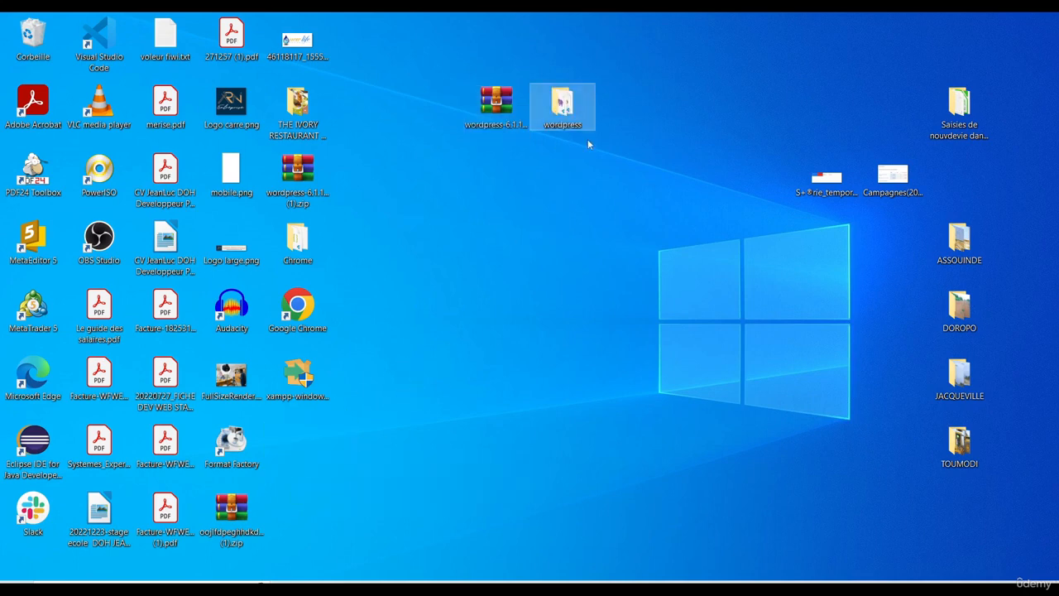
{"action": "double_click", "coordinate": [562, 105]}
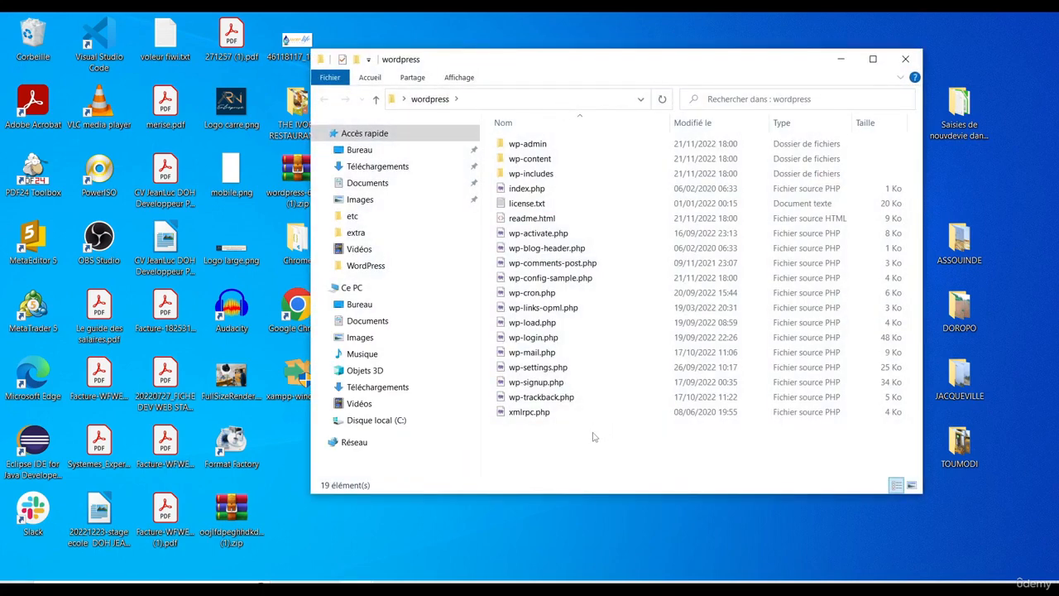
{"action": "key", "text": "ctrl+a"}
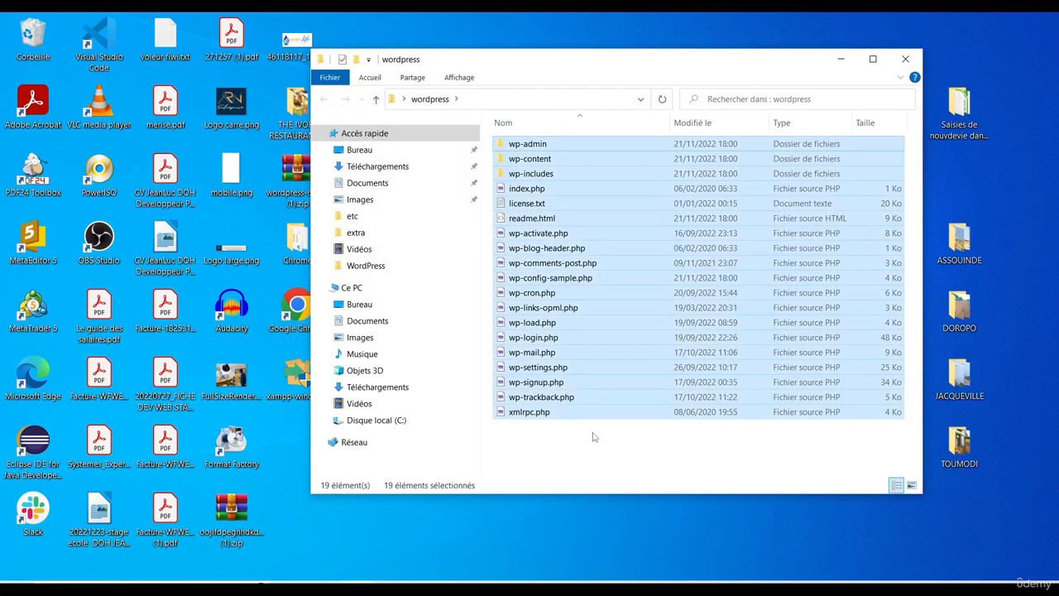
{"action": "right_click", "coordinate": [552, 291]}
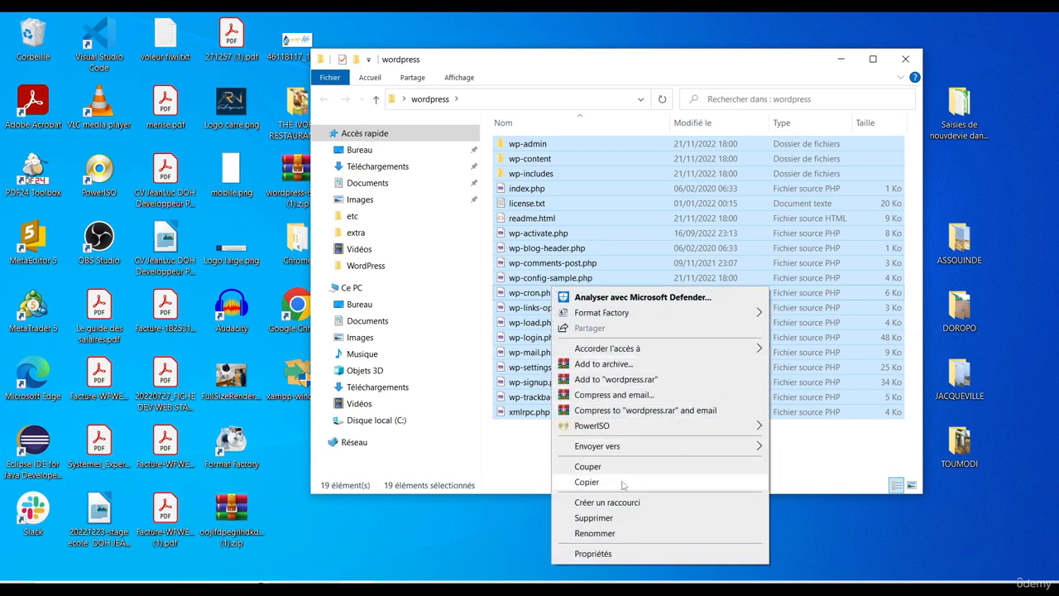
{"action": "left_click", "coordinate": [588, 483]}
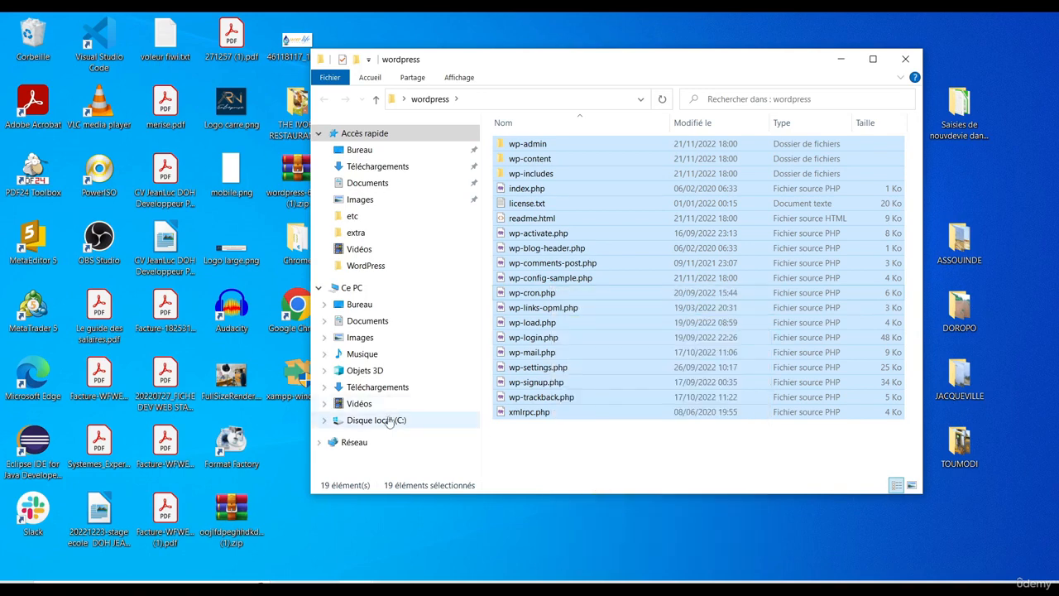
Browse to the empty C:\xampp\htdocs\wordpress-udemy folder
{"action": "left_click", "coordinate": [355, 420]}
{"action": "double_click", "coordinate": [521, 262]}
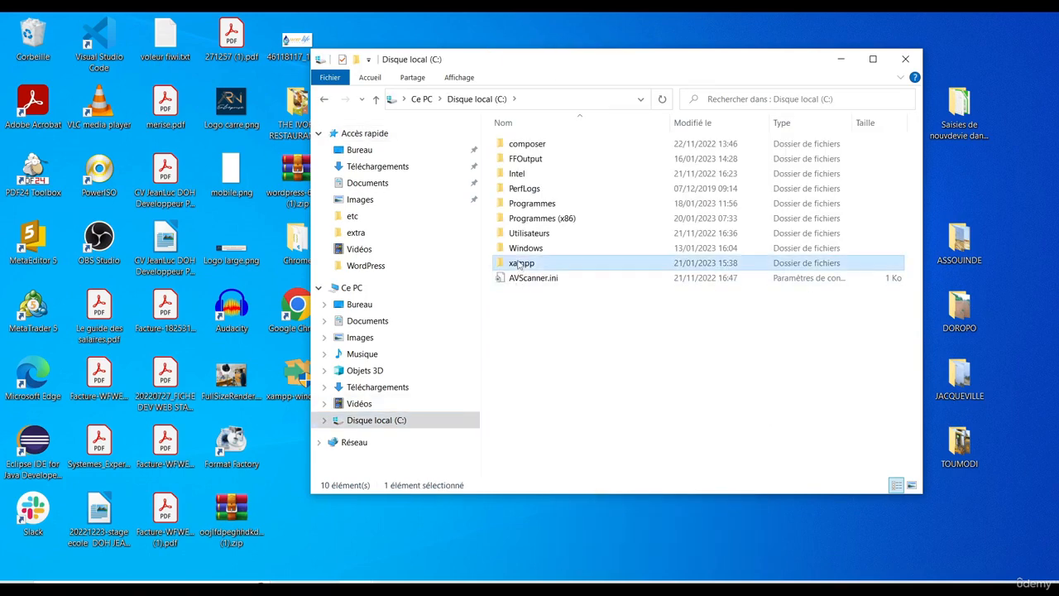
{"action": "double_click", "coordinate": [523, 218]}
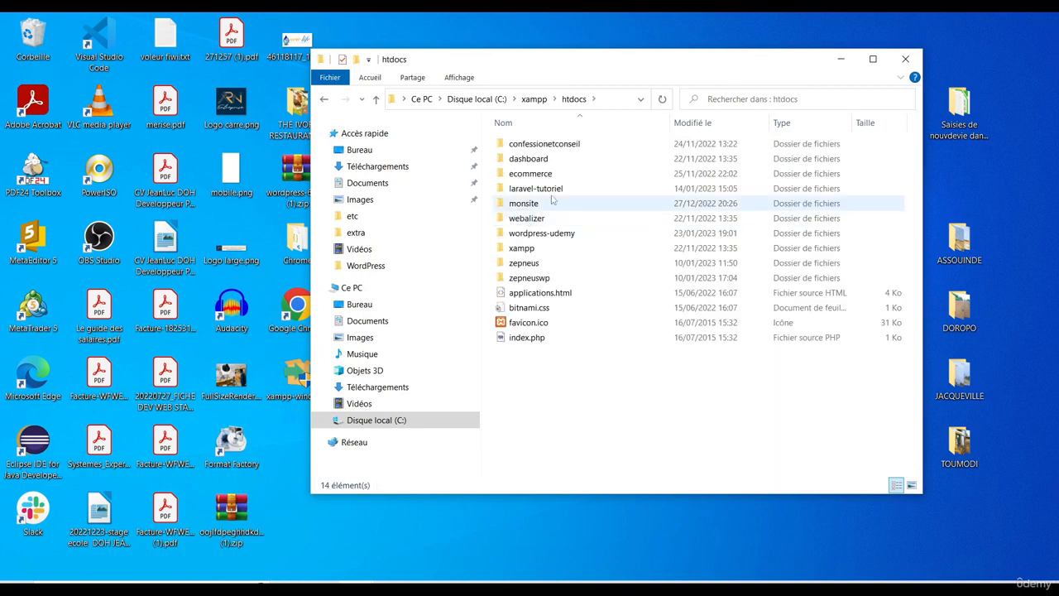
{"action": "left_click", "coordinate": [541, 237]}
{"action": "double_click", "coordinate": [541, 238]}
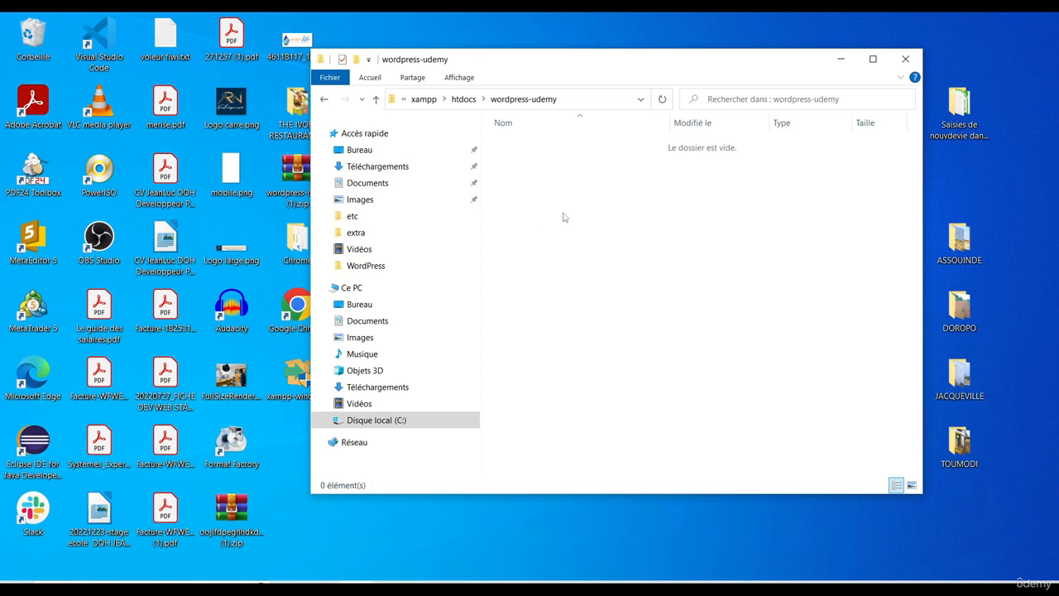
Paste the 19 WordPress files and folders into wordpress-udemy, then clear the selection
{"action": "right_click", "coordinate": [569, 138]}
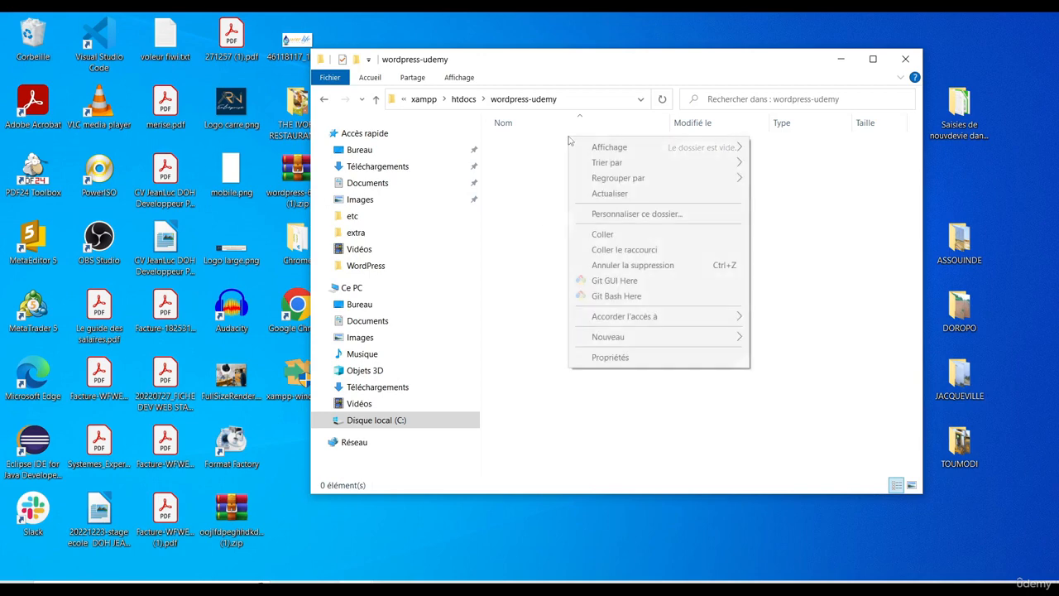
{"action": "left_click", "coordinate": [612, 237]}
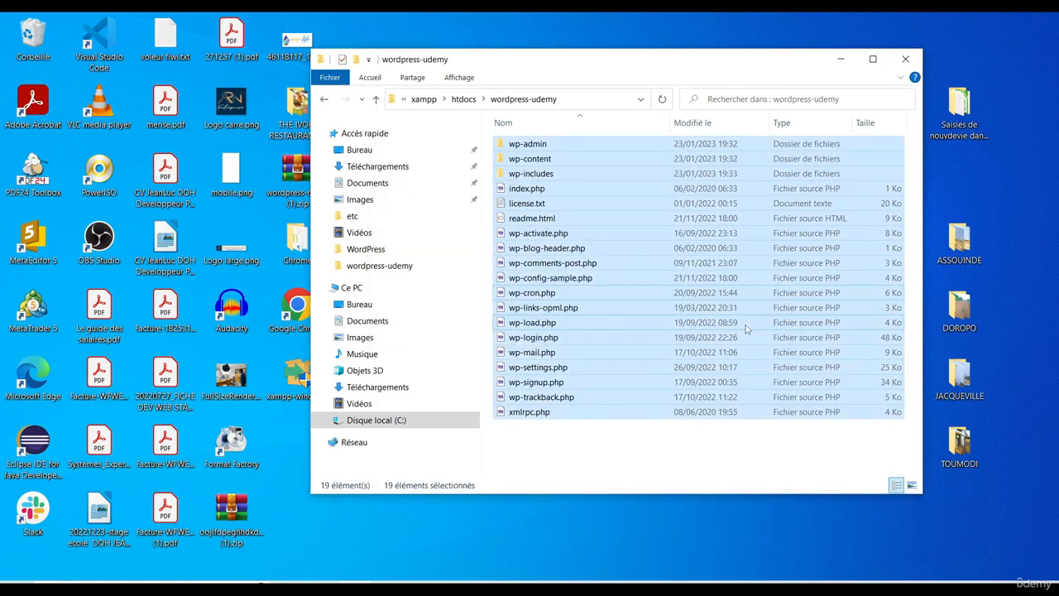
{"action": "left_click", "coordinate": [601, 443]}
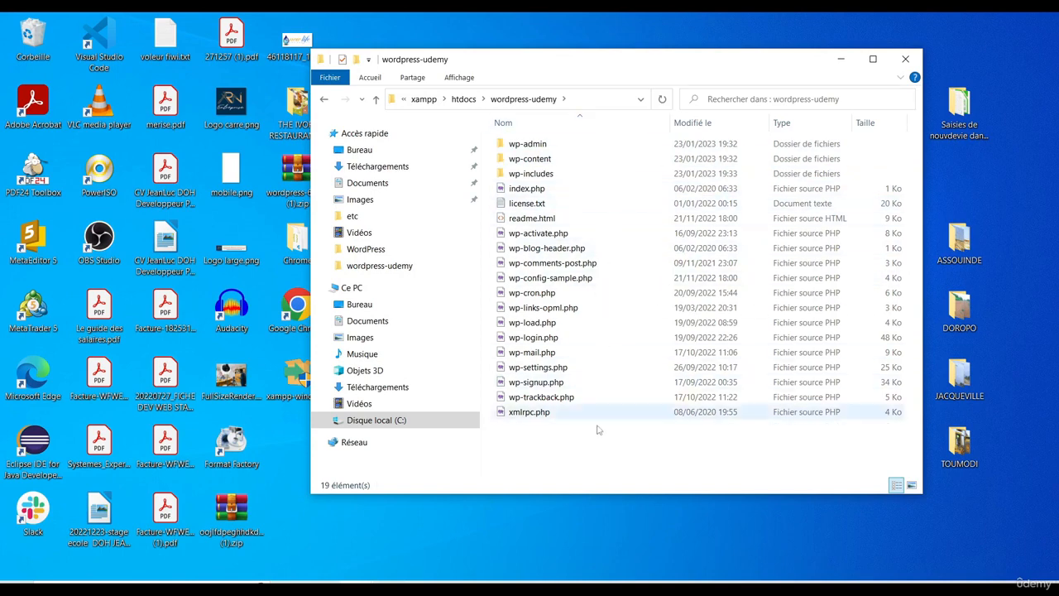
In Edge, reload wordpress-udemy.test, check wordpress_udemy_db in phpMyAdmin, and return to WordPress setup
{"action": "key", "text": "alt+Tab"}
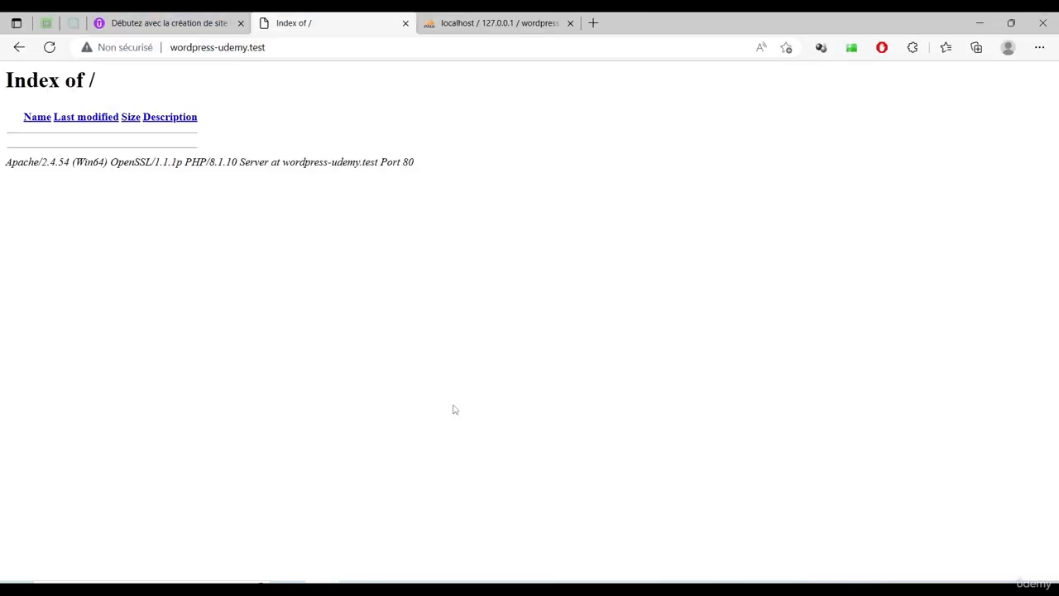
{"action": "left_click", "coordinate": [50, 49]}
{"action": "left_click", "coordinate": [460, 25]}
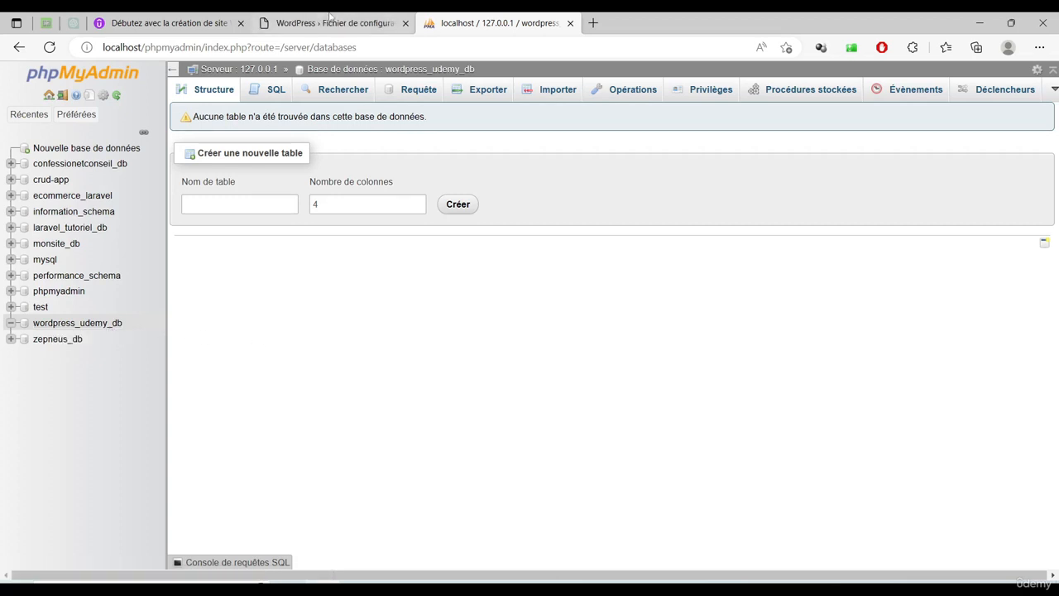
{"action": "left_click", "coordinate": [325, 18]}
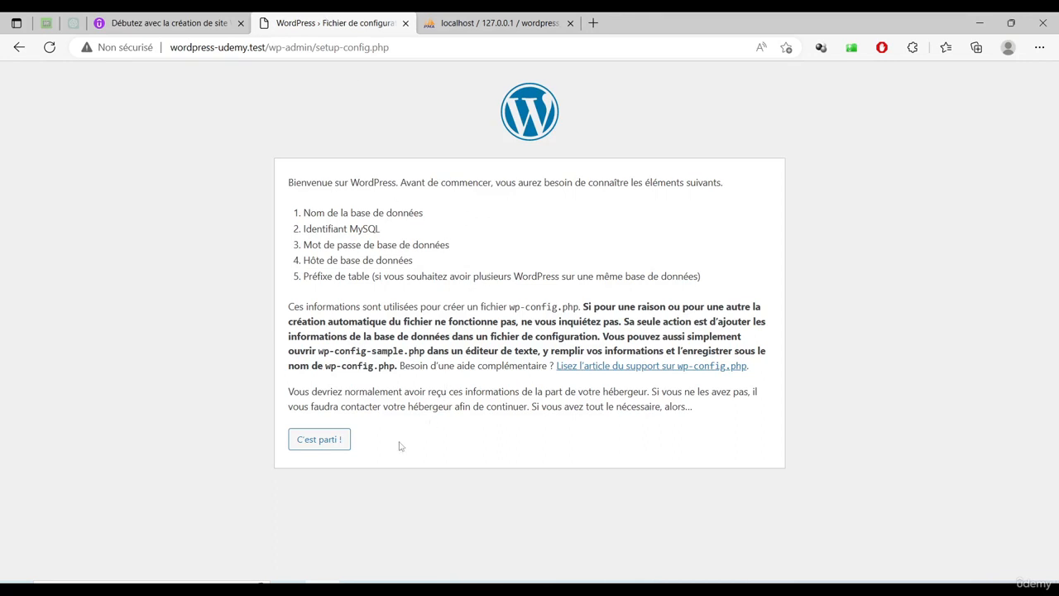
Start the WordPress configuration and copy the database name wordpress_udemy_db from phpMyAdmin
{"action": "left_click", "coordinate": [321, 445]}
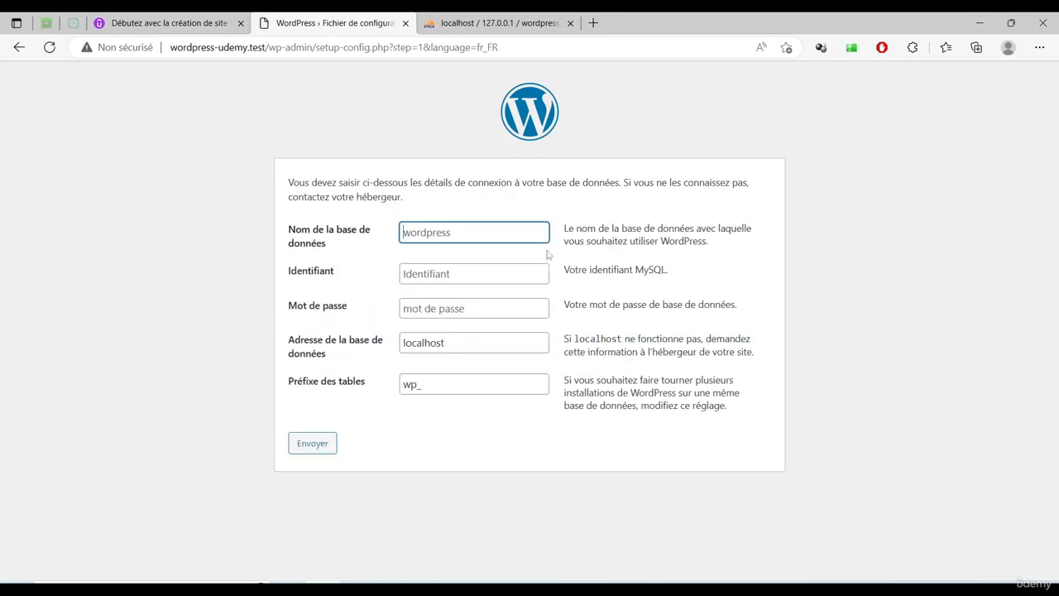
{"action": "left_click", "coordinate": [502, 22]}
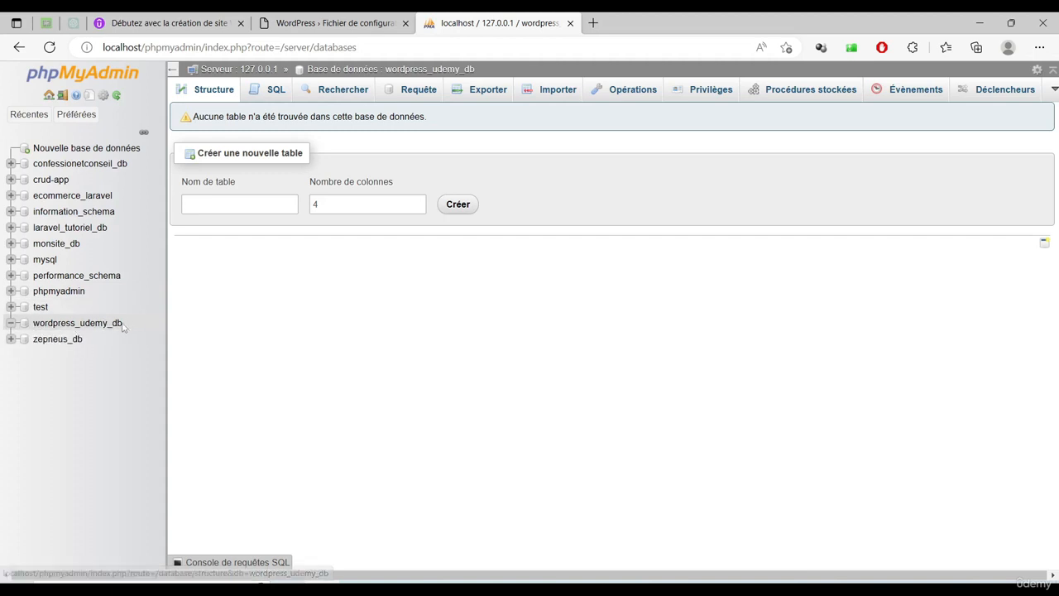
{"action": "left_click_drag", "start_coordinate": [122, 324], "coordinate": [31, 323]}
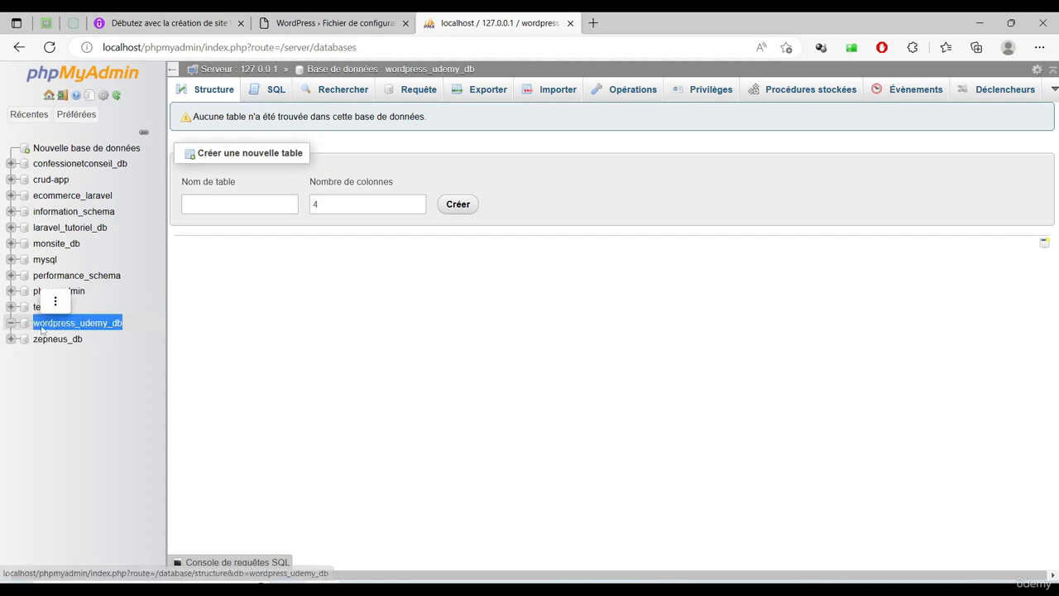
{"action": "right_click", "coordinate": [41, 321]}
{"action": "left_click", "coordinate": [86, 243]}
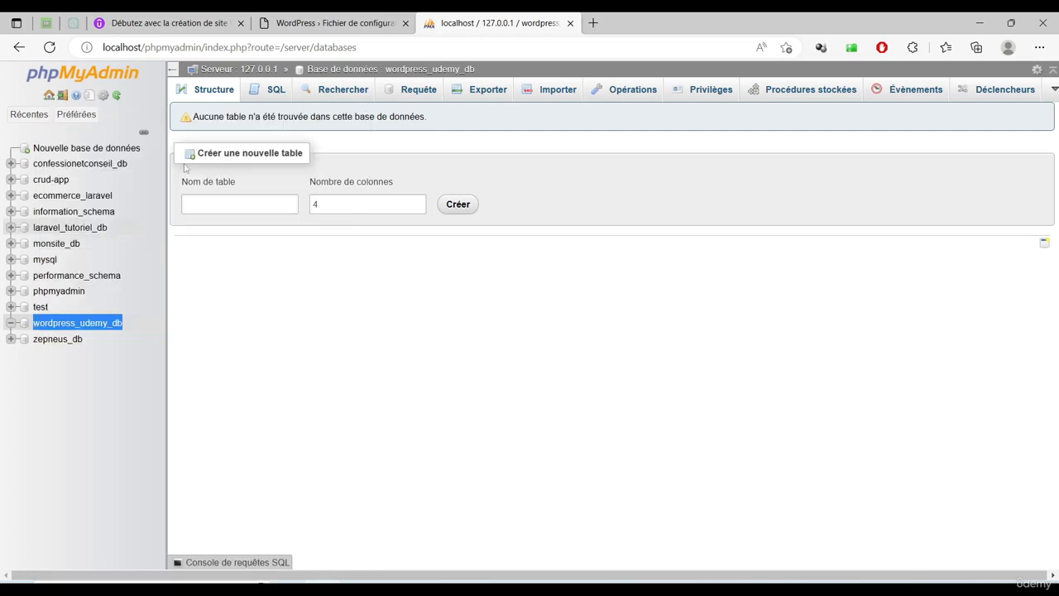
{"action": "left_click", "coordinate": [335, 22]}
{"action": "right_click", "coordinate": [456, 232]}
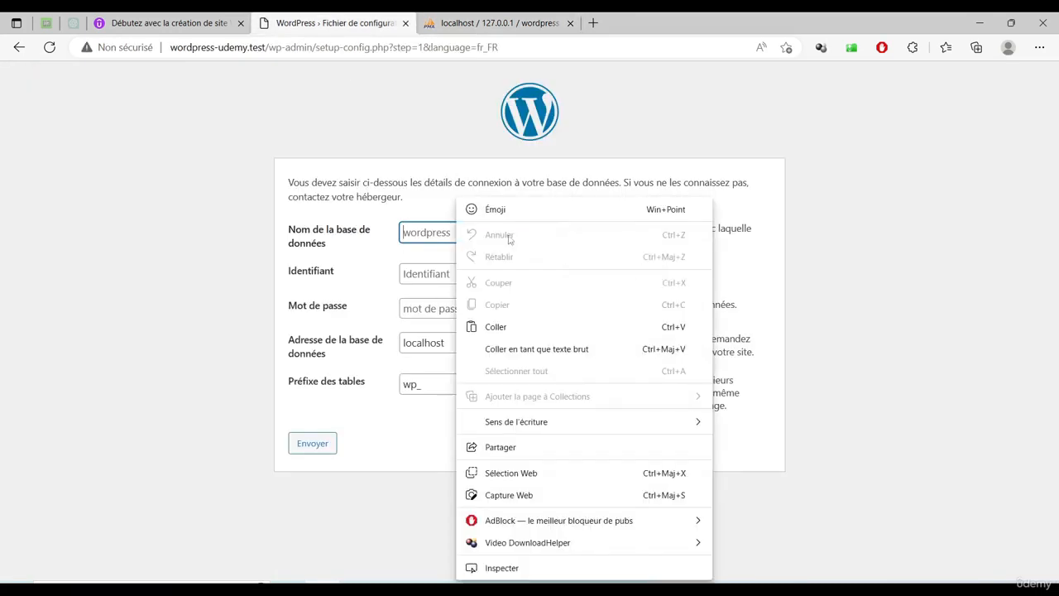
Submit database wordpress_udemy_db, user root, empty password, host localhost, prefix wp_, and launch installation
{"action": "left_click", "coordinate": [508, 328]}
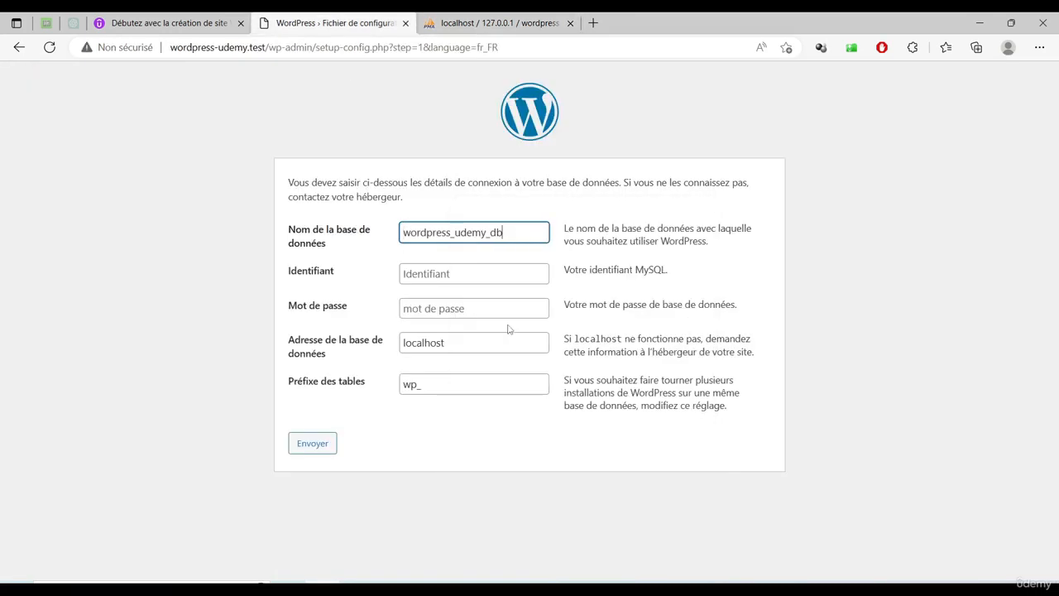
{"action": "left_click", "coordinate": [534, 277]}
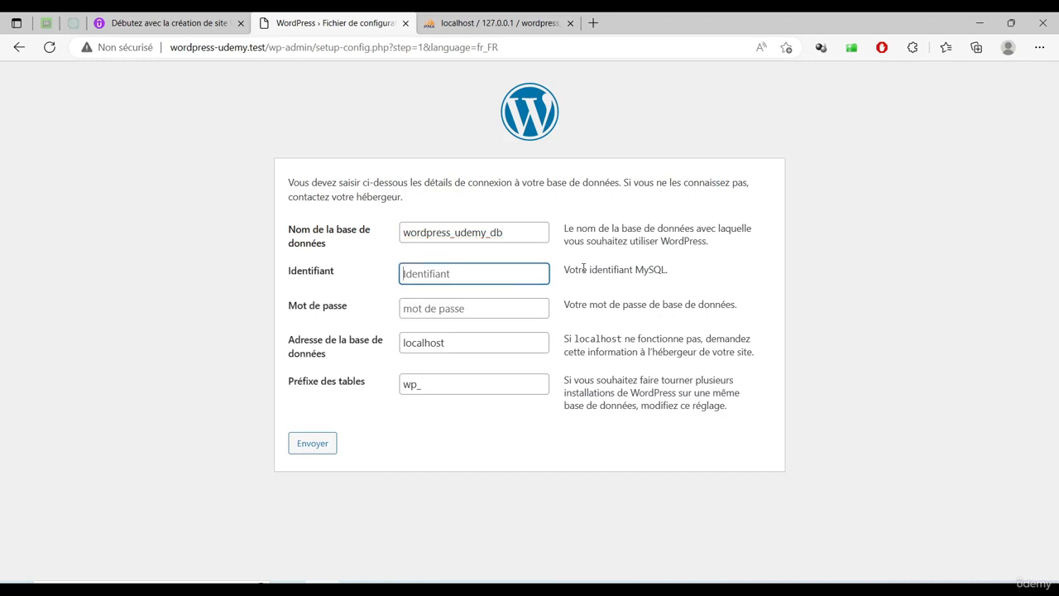
{"action": "type", "text": "root"}
{"action": "left_click", "coordinate": [517, 312]}
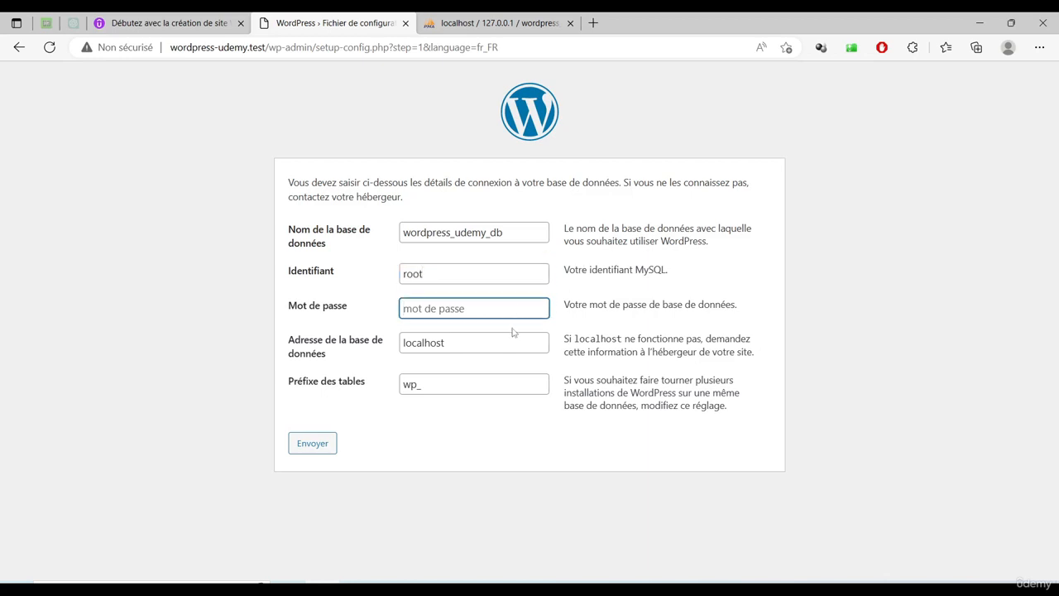
{"action": "left_click", "coordinate": [472, 344]}
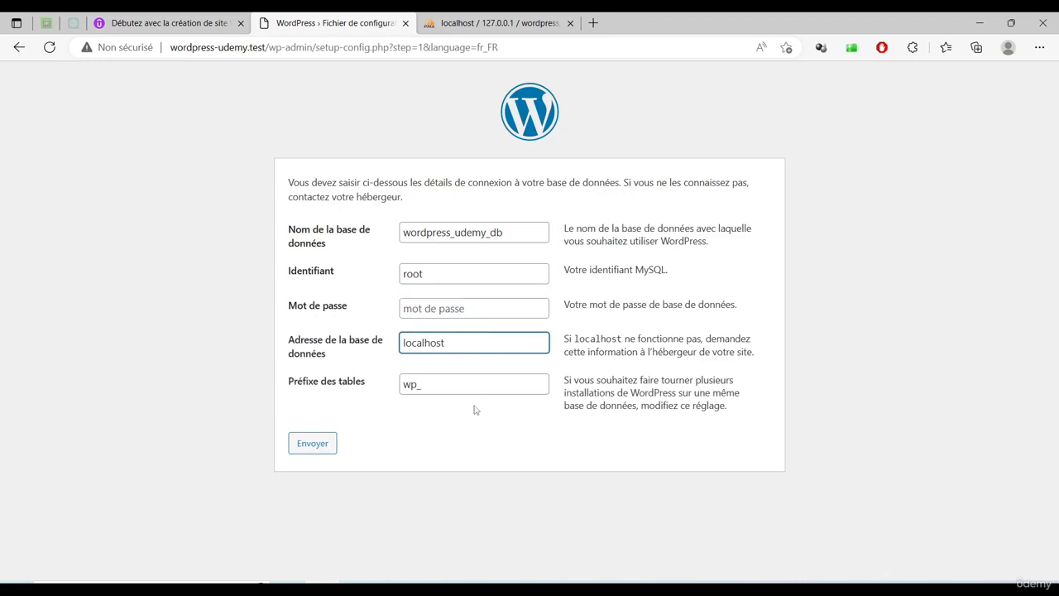
{"action": "left_click", "coordinate": [418, 384]}
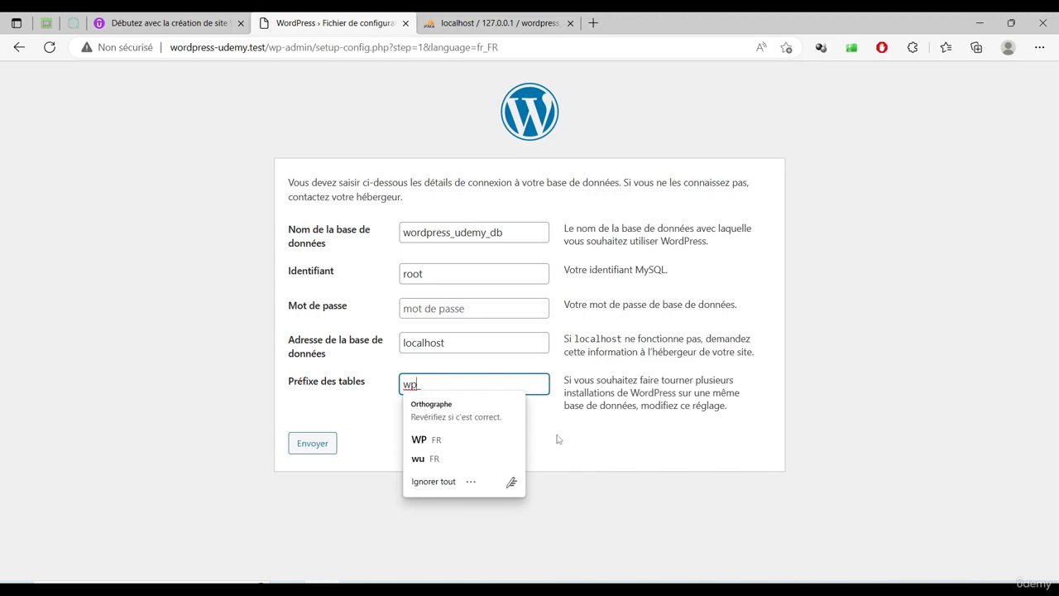
{"action": "left_click", "coordinate": [556, 439]}
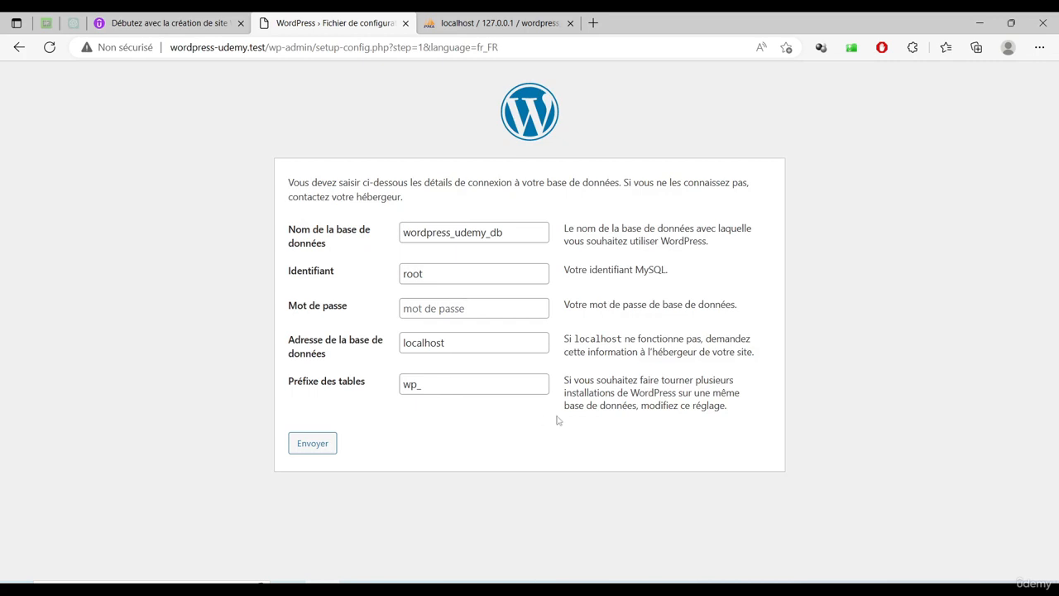
{"action": "left_click", "coordinate": [304, 447]}
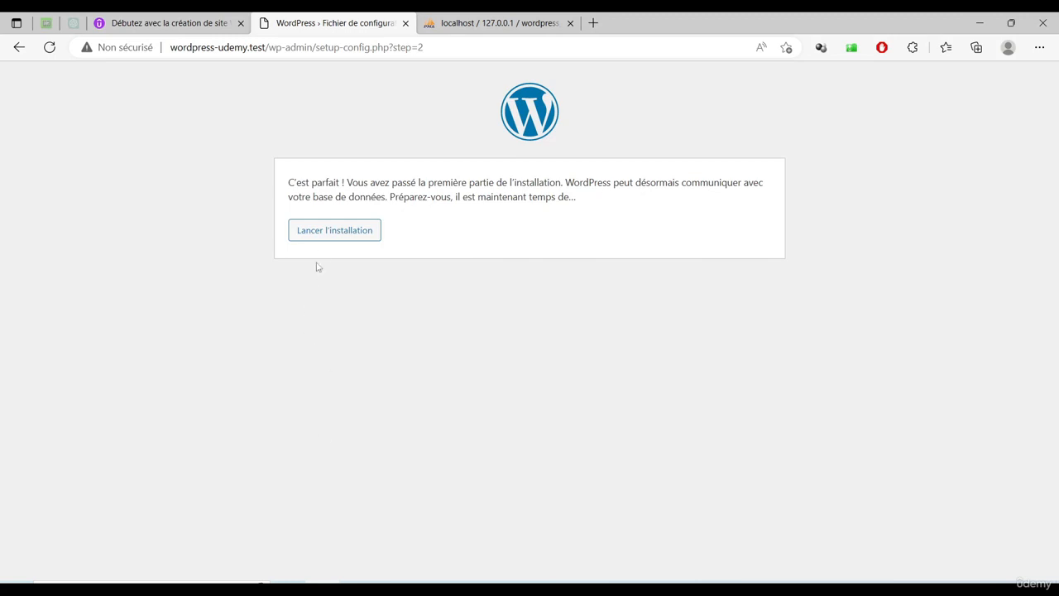
{"action": "left_click", "coordinate": [339, 237]}
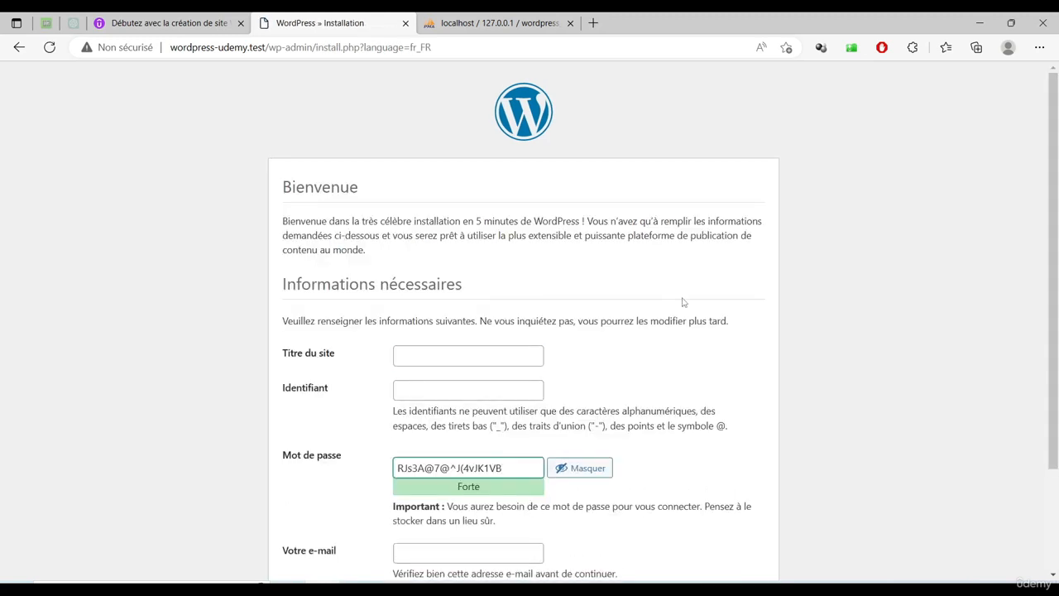
Enter site title 'WordPress Udemy', username admin, and replace the generated password with a weak one
{"action": "scroll", "coordinate": [684, 302], "scroll_direction": "down", "scroll_amount": 3}
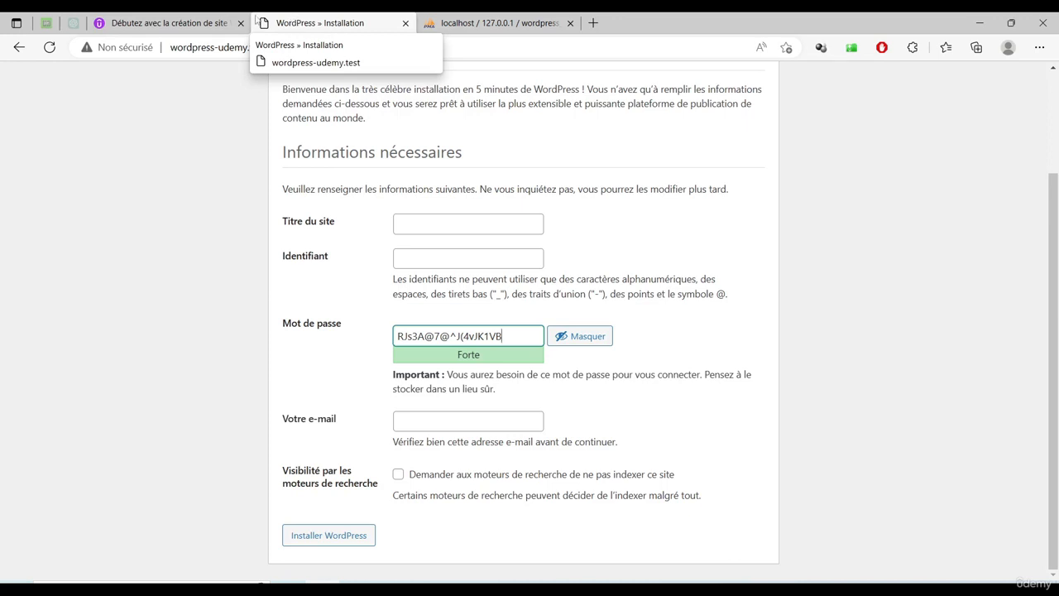
{"action": "left_click", "coordinate": [473, 220]}
{"action": "type", "text": "W"}
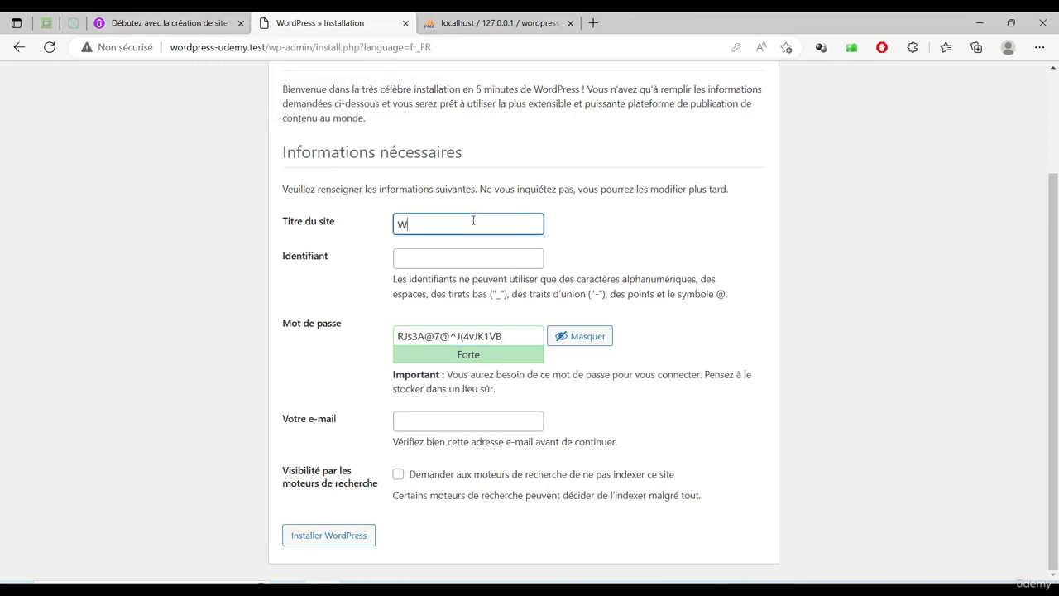
{"action": "type", "text": "ordPress Udemy"}
{"action": "left_click", "coordinate": [491, 257]}
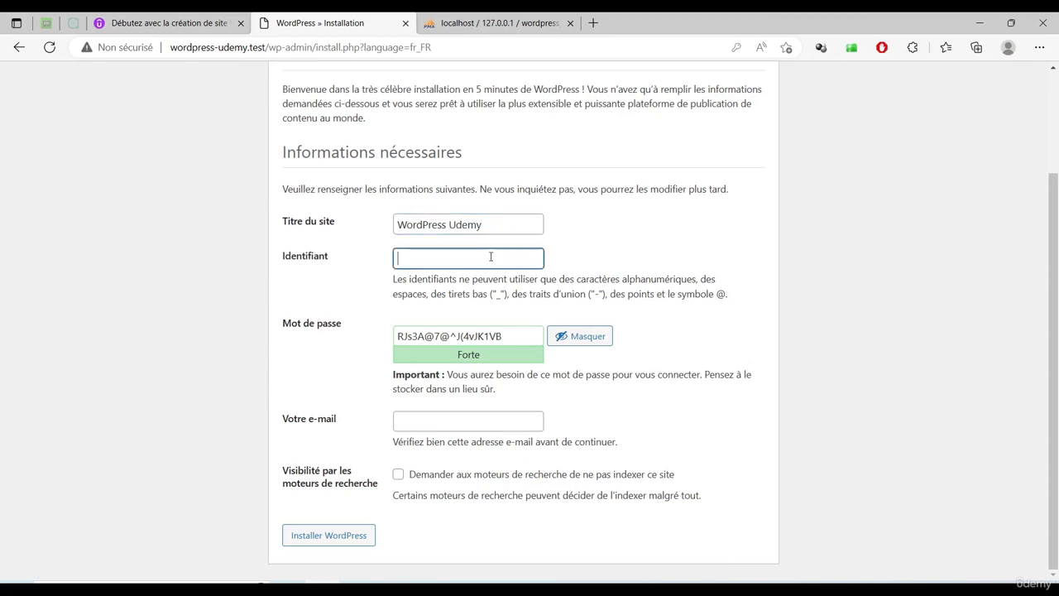
{"action": "type", "text": "admin"}
{"action": "key", "text": "Tab"}
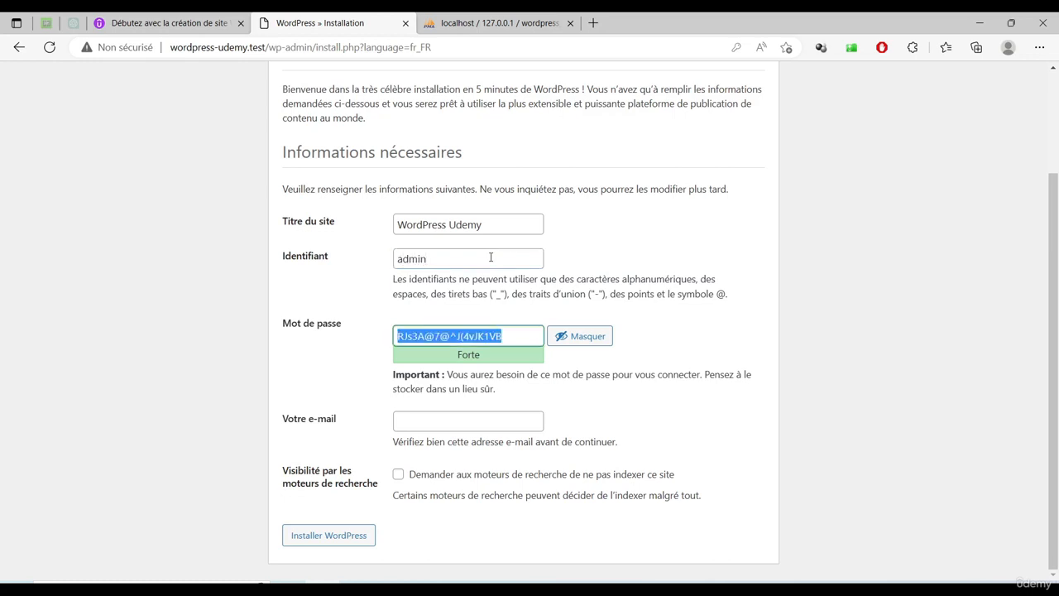
{"action": "type", "text": "admin"}
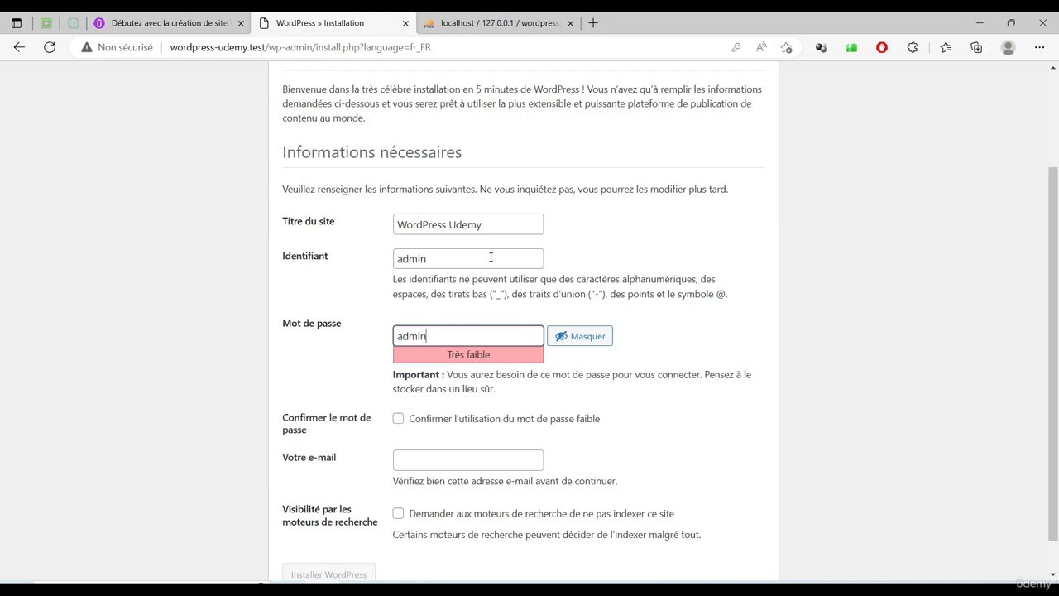
Confirm the weak password, enter the admin e-mail address, and discourage search-engine indexing
{"action": "left_click", "coordinate": [481, 422]}
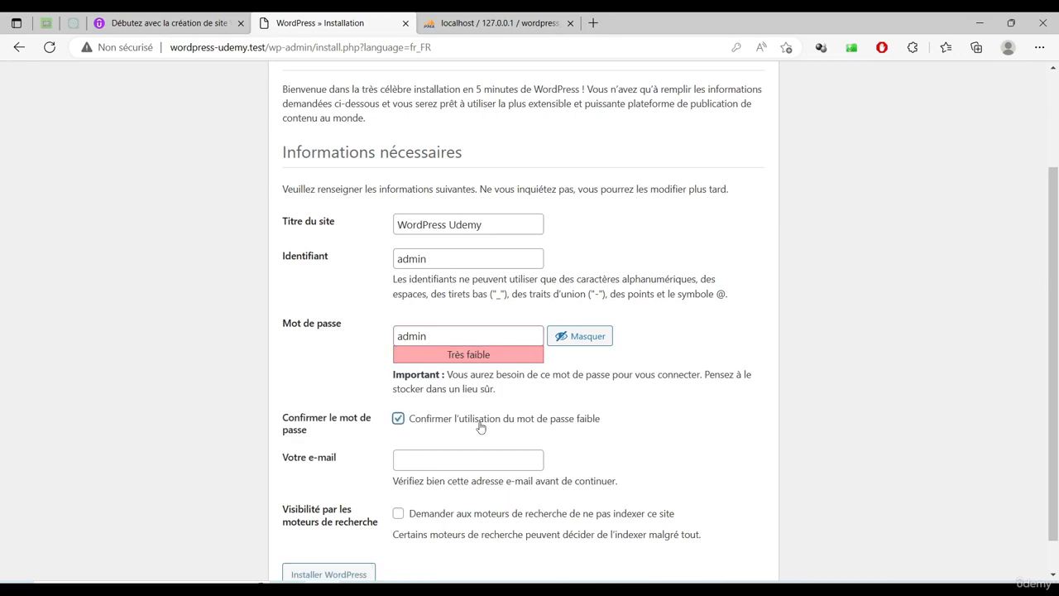
{"action": "left_click", "coordinate": [462, 466]}
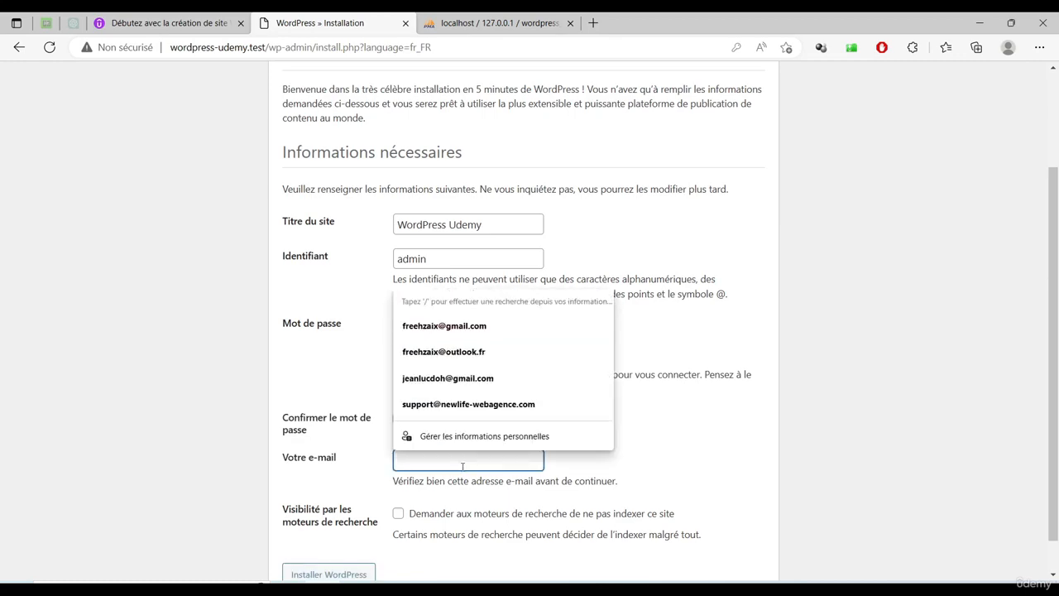
{"action": "type", "text": "a"}
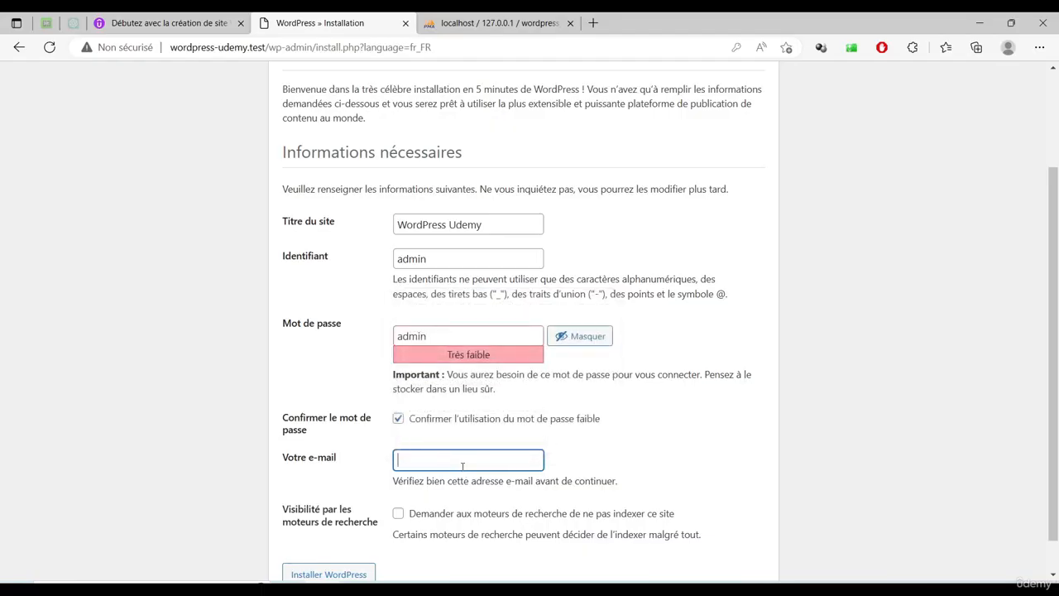
{"action": "type", "text": "admin@admin.fr"}
{"action": "left_click", "coordinate": [465, 520]}
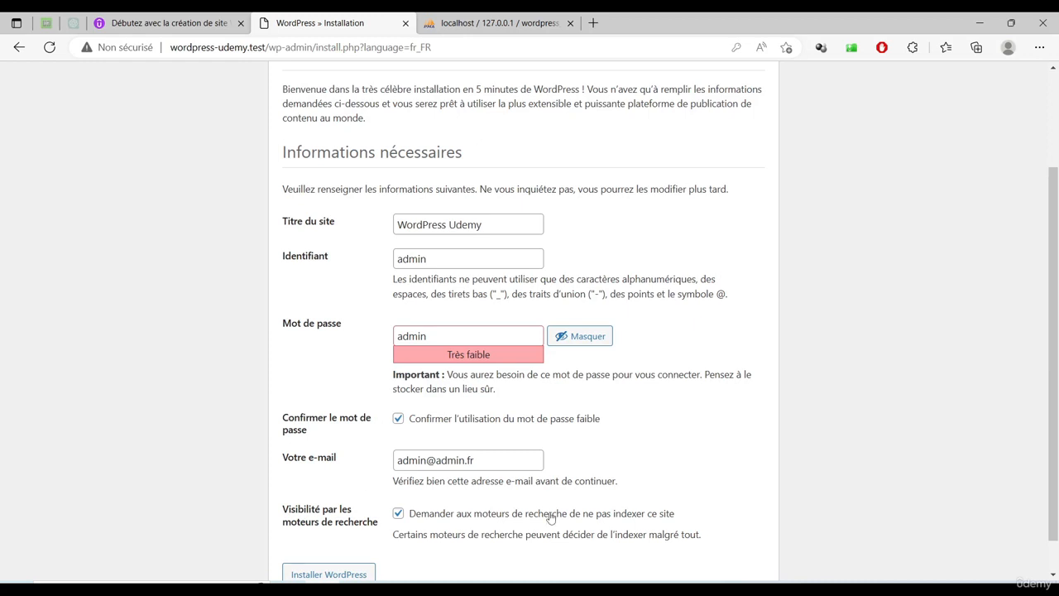
{"action": "scroll", "coordinate": [553, 516], "scroll_direction": "down", "scroll_amount": 1}
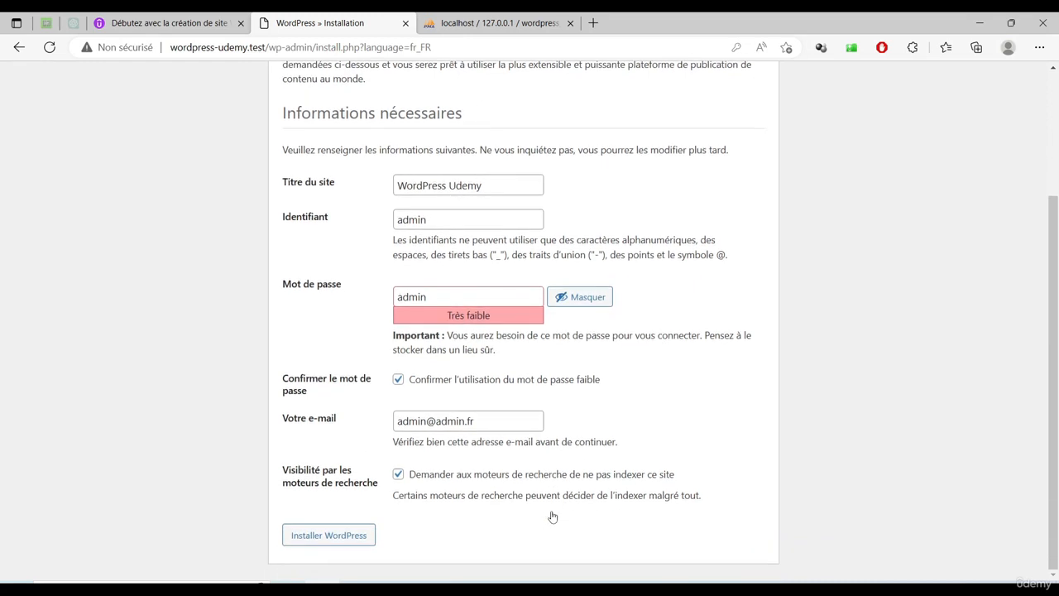
Install WordPress, decline Edge's password-save prompt, and go to the login page
{"action": "left_click", "coordinate": [330, 538]}
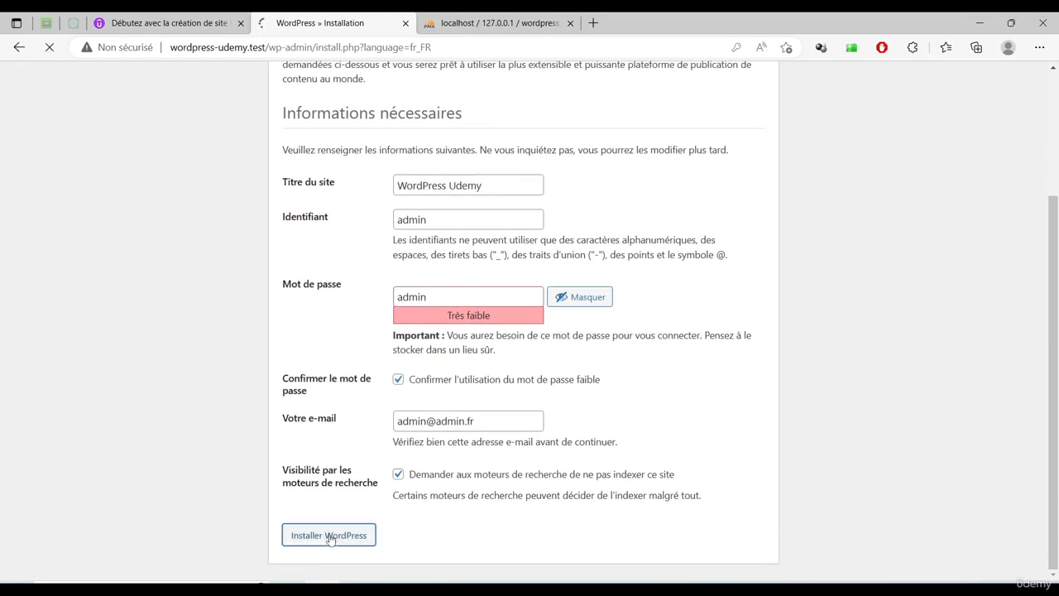
{"action": "left_click", "coordinate": [721, 248]}
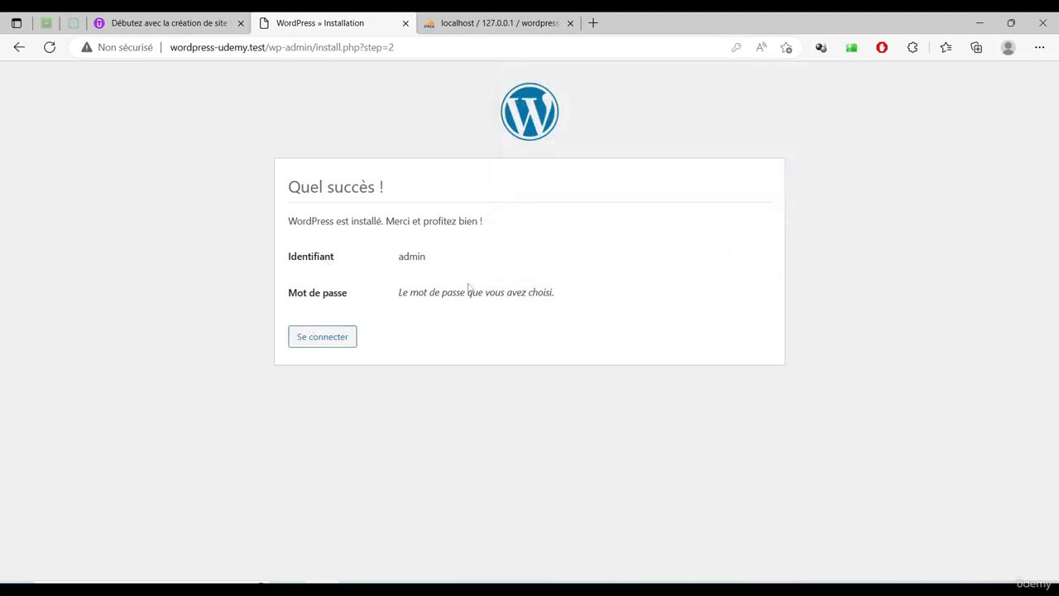
{"action": "left_click", "coordinate": [322, 338]}
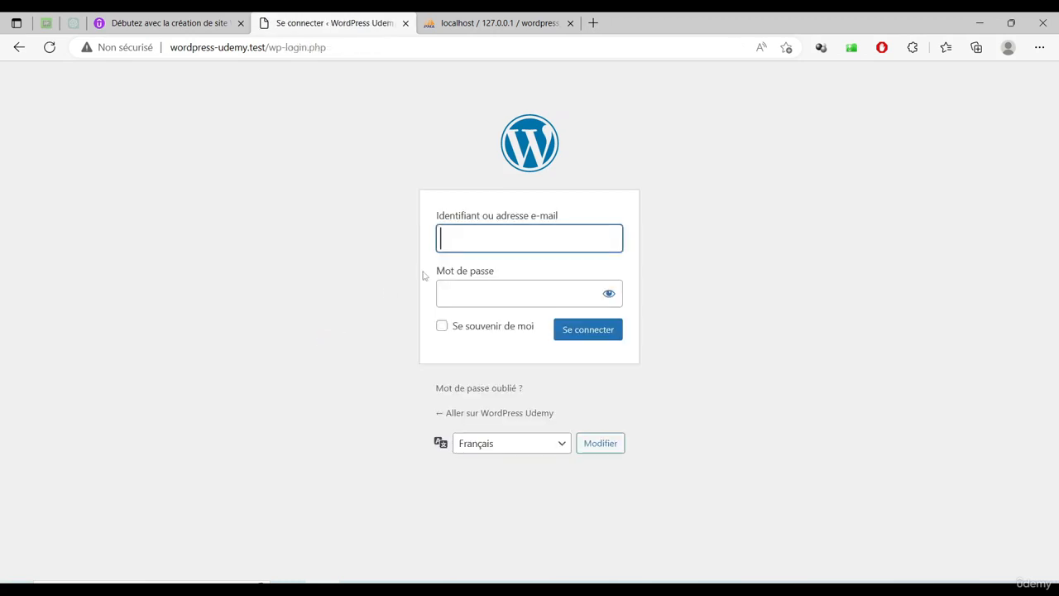
Log in with username admin and the new password
{"action": "left_click", "coordinate": [535, 232]}
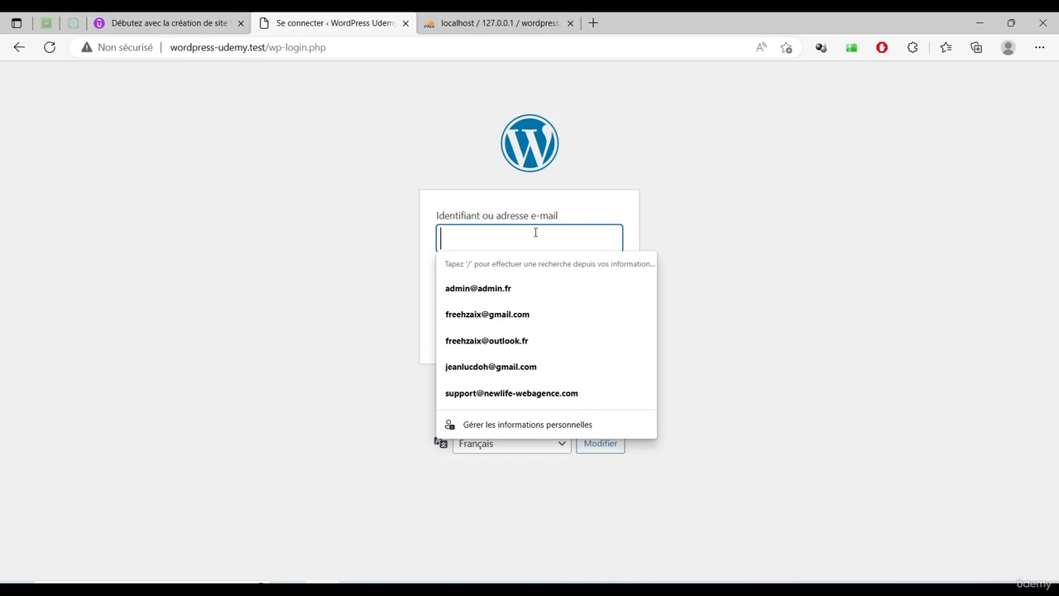
{"action": "type", "text": "admin"}
{"action": "key", "text": "Tab"}
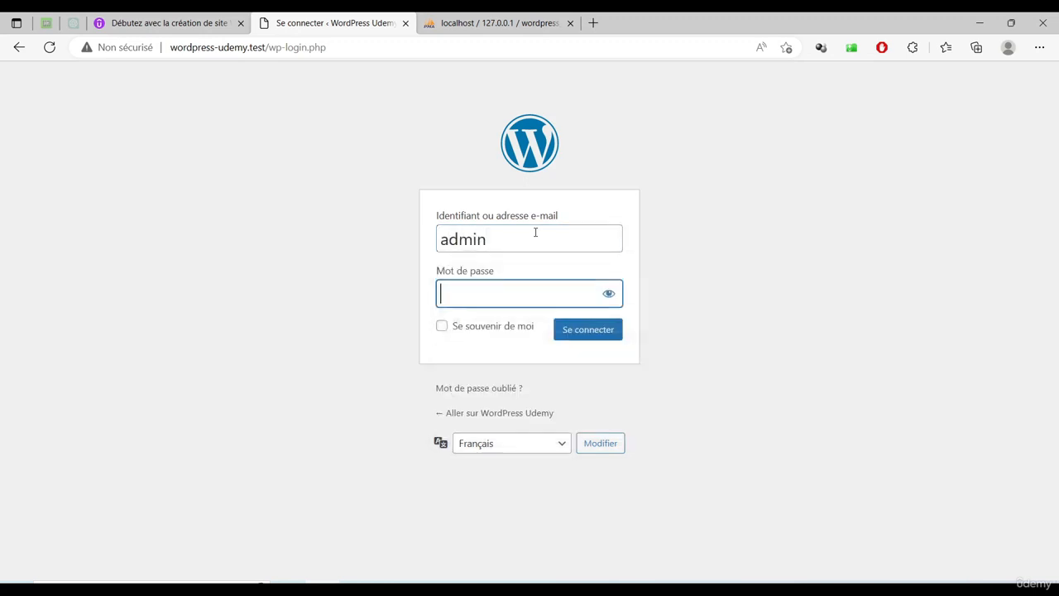
{"action": "type", "text": "admin"}
{"action": "left_click", "coordinate": [589, 329]}
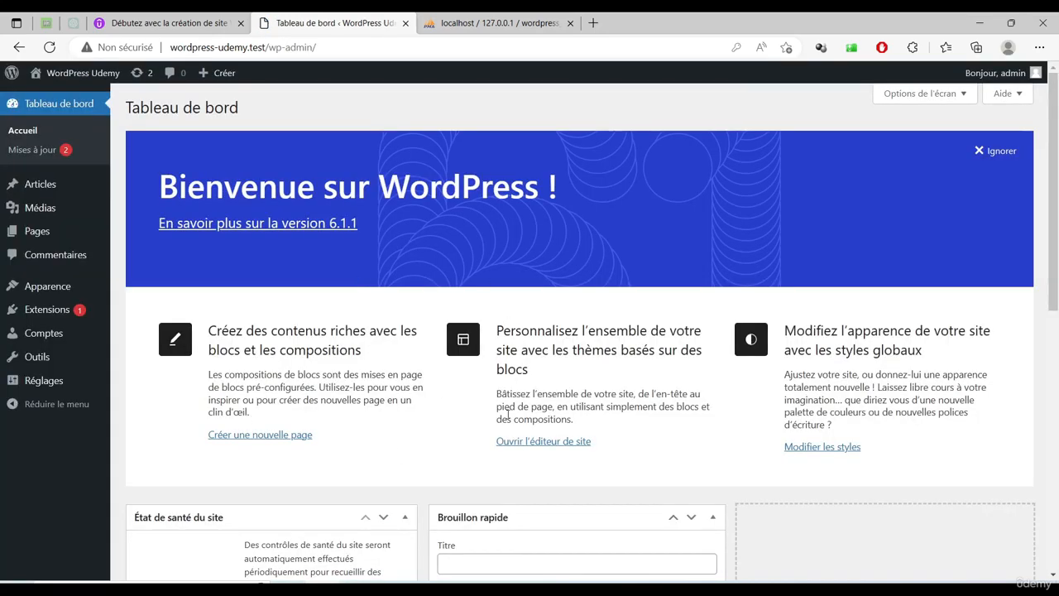
Review the Tableau de bord: WordPress 6.1.1, Twenty Twenty-Three theme, 1 article, 1 page, 1 commentaire
{"action": "scroll", "coordinate": [509, 412], "scroll_direction": "down", "scroll_amount": 3}
{"action": "scroll", "coordinate": [518, 403], "scroll_direction": "down", "scroll_amount": 4}
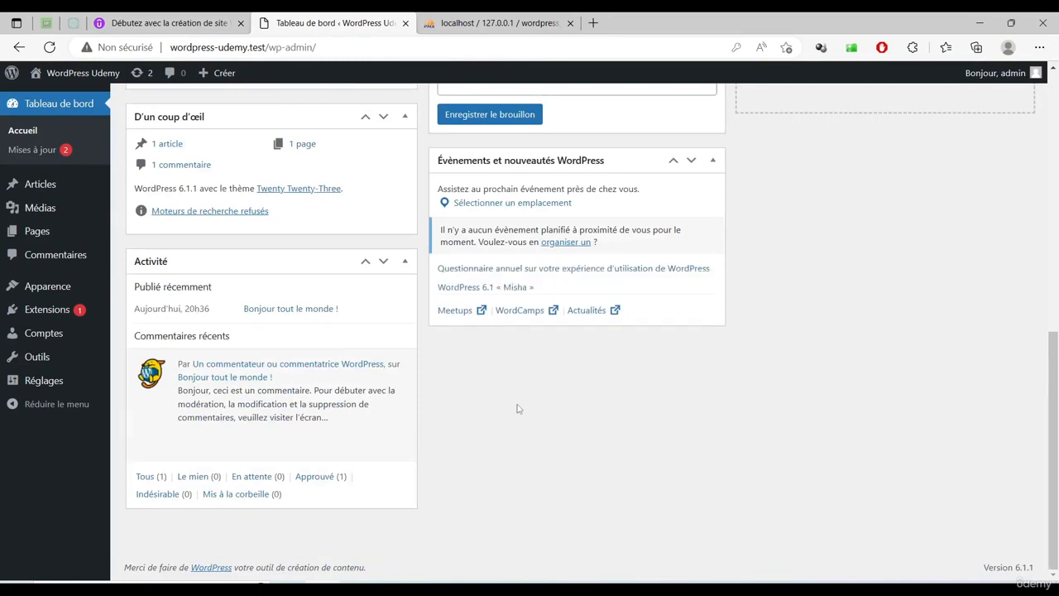
{"action": "scroll", "coordinate": [518, 408], "scroll_direction": "up", "scroll_amount": 7}
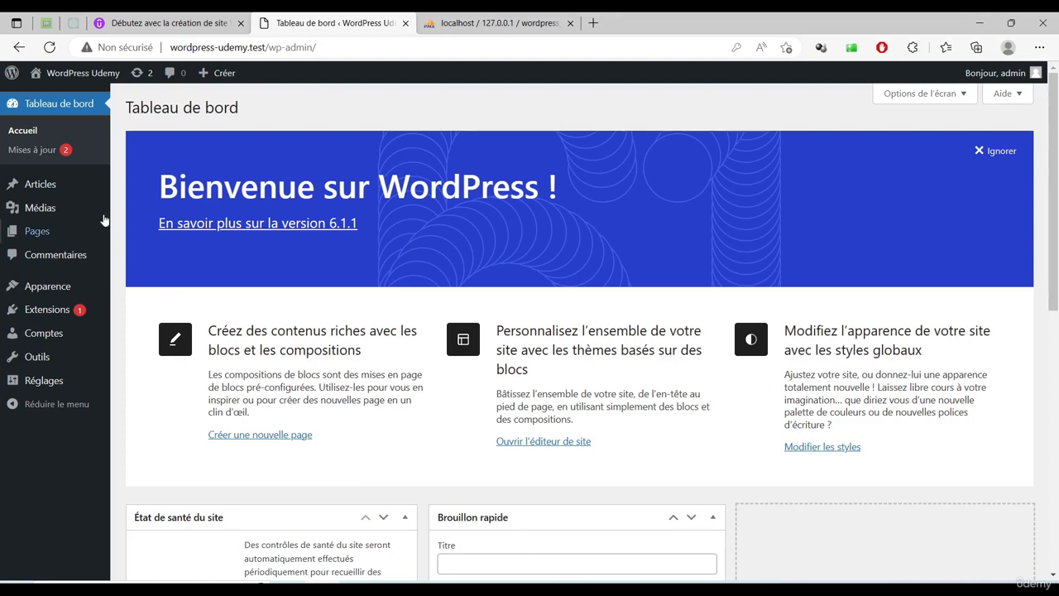
{"action": "mouse_move", "coordinate": [86, 335]}
Log out of the dashboard and browse the public WordPress Udemy homepage
{"action": "mouse_move", "coordinate": [1001, 73]}
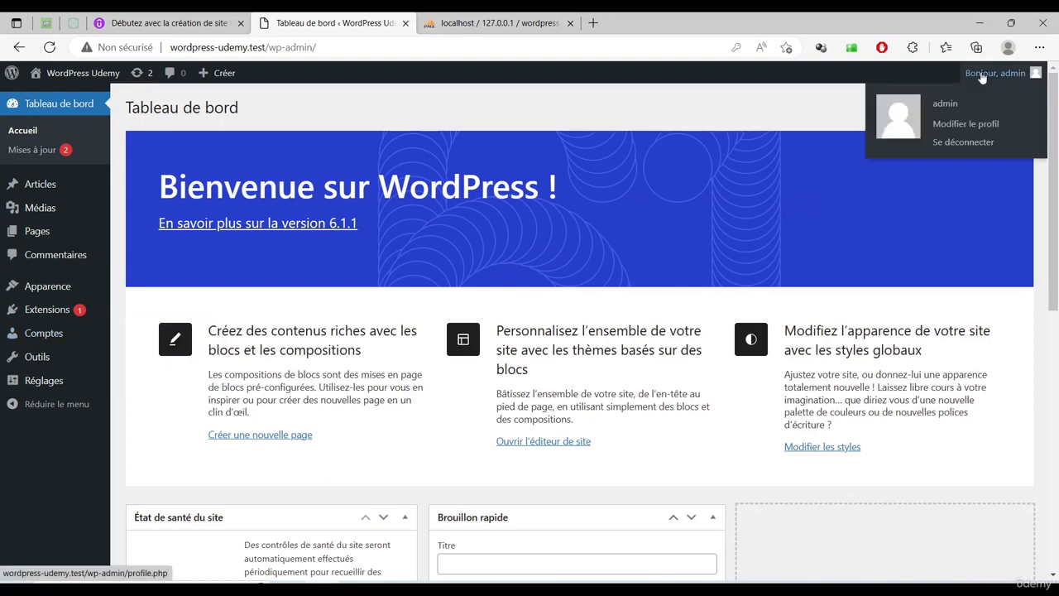
{"action": "left_click", "coordinate": [949, 142]}
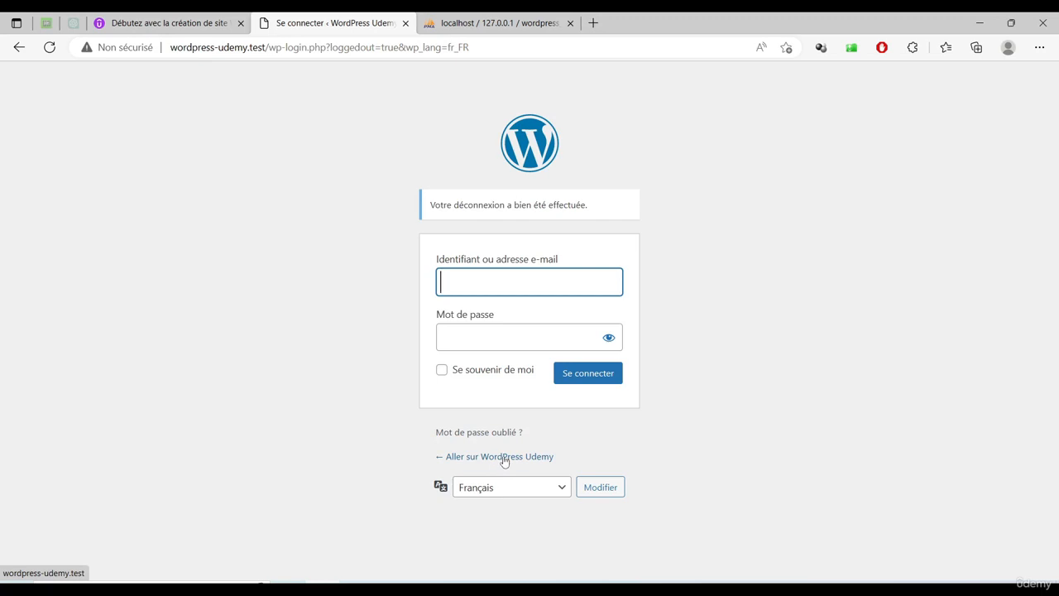
{"action": "left_click", "coordinate": [504, 457]}
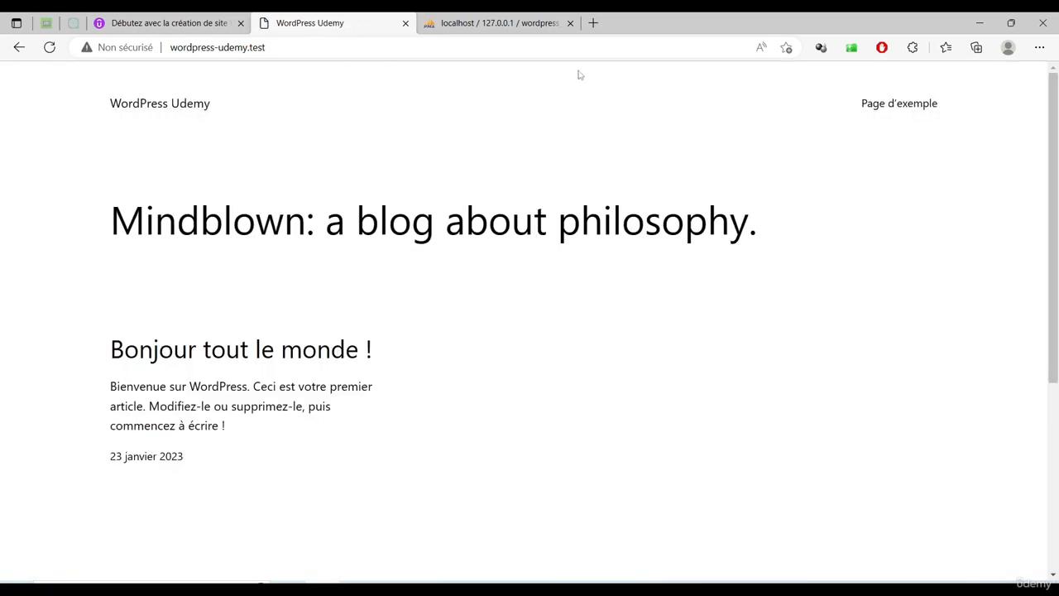
{"action": "scroll", "coordinate": [347, 524], "scroll_direction": "down", "scroll_amount": 3}
{"action": "scroll", "coordinate": [348, 526], "scroll_direction": "up", "scroll_amount": 2}
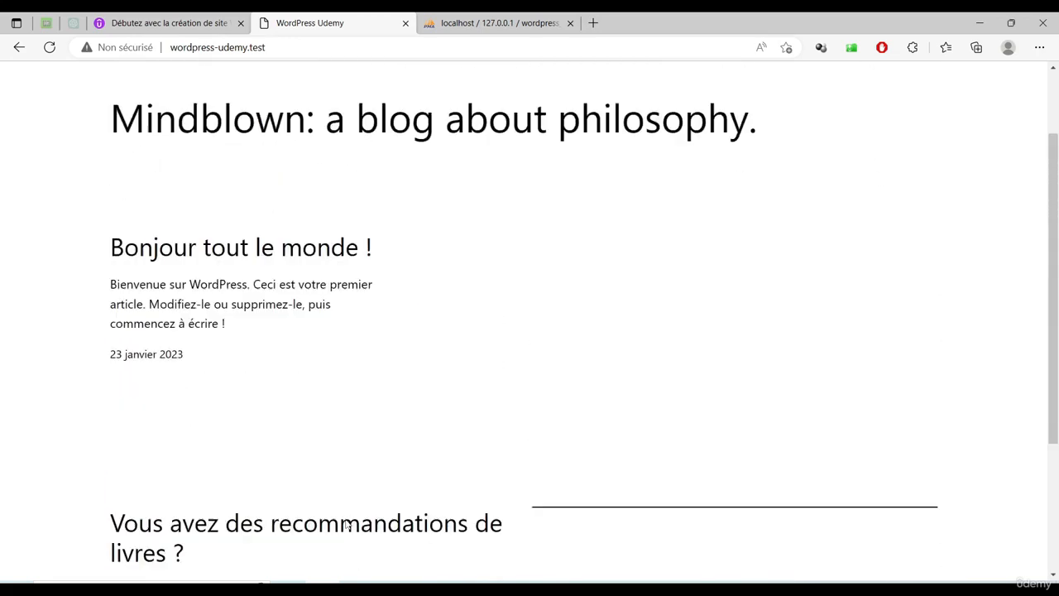
{"action": "scroll", "coordinate": [348, 525], "scroll_direction": "up", "scroll_amount": 2}
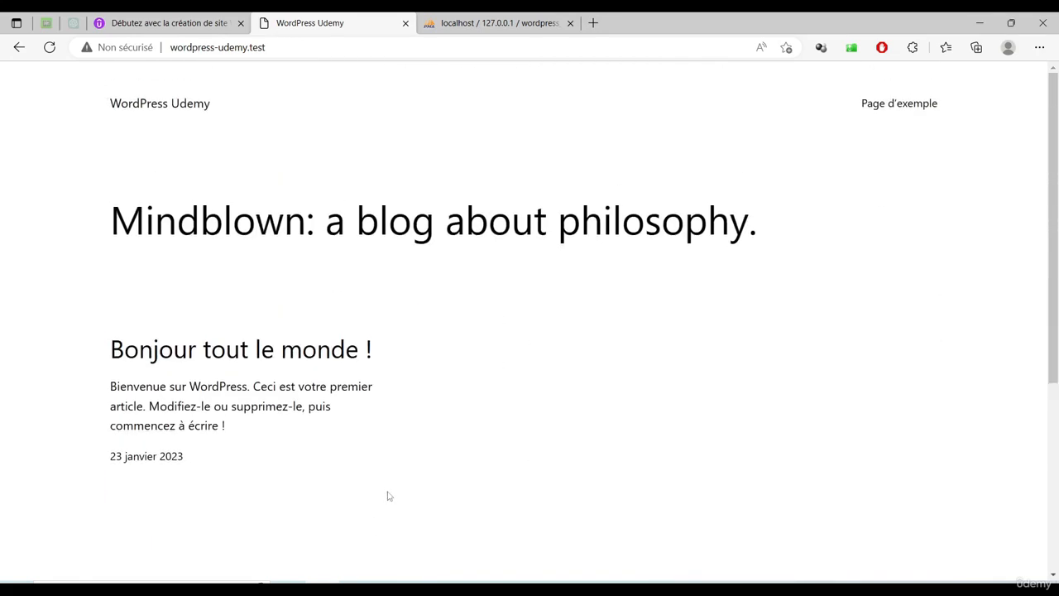
Load wordpress-udemy.test/wp-admin to confirm it shows the login page, then return to the site
{"action": "left_click", "coordinate": [337, 46]}
{"action": "left_click", "coordinate": [337, 46]}
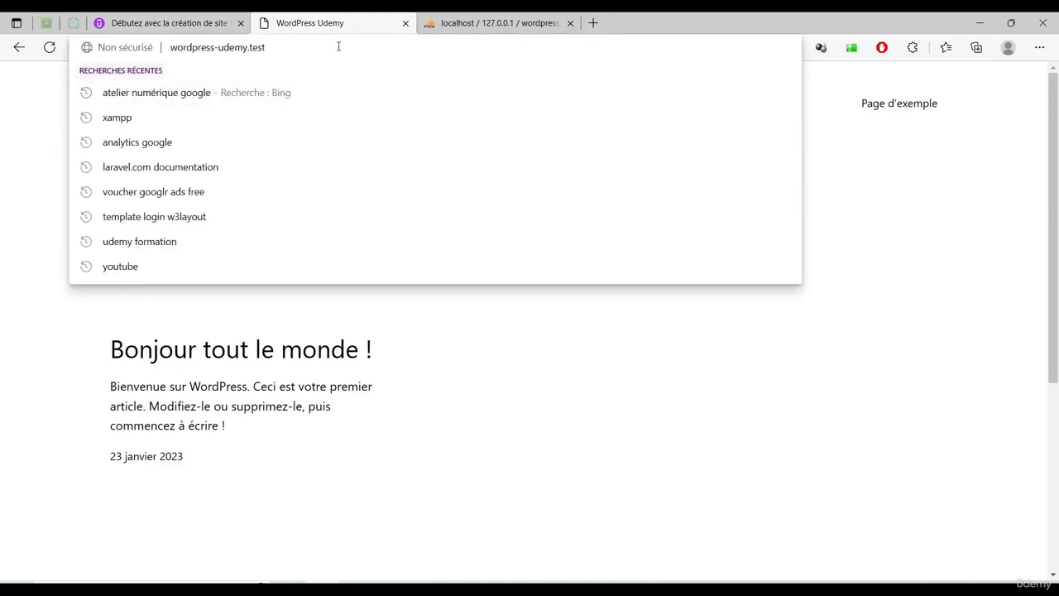
{"action": "type", "text": "/wp"}
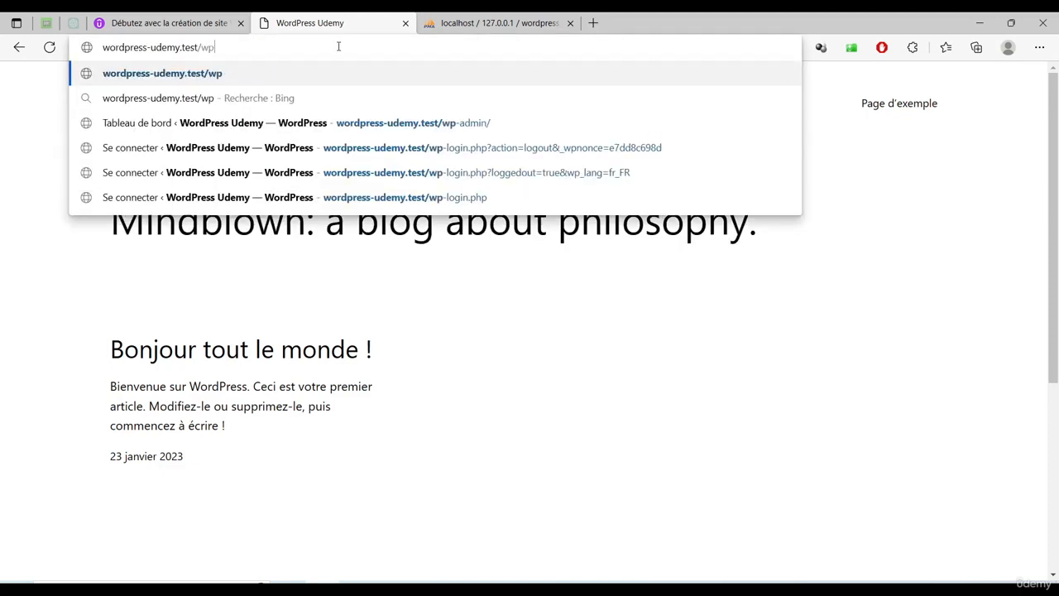
{"action": "type", "text": "-admin"}
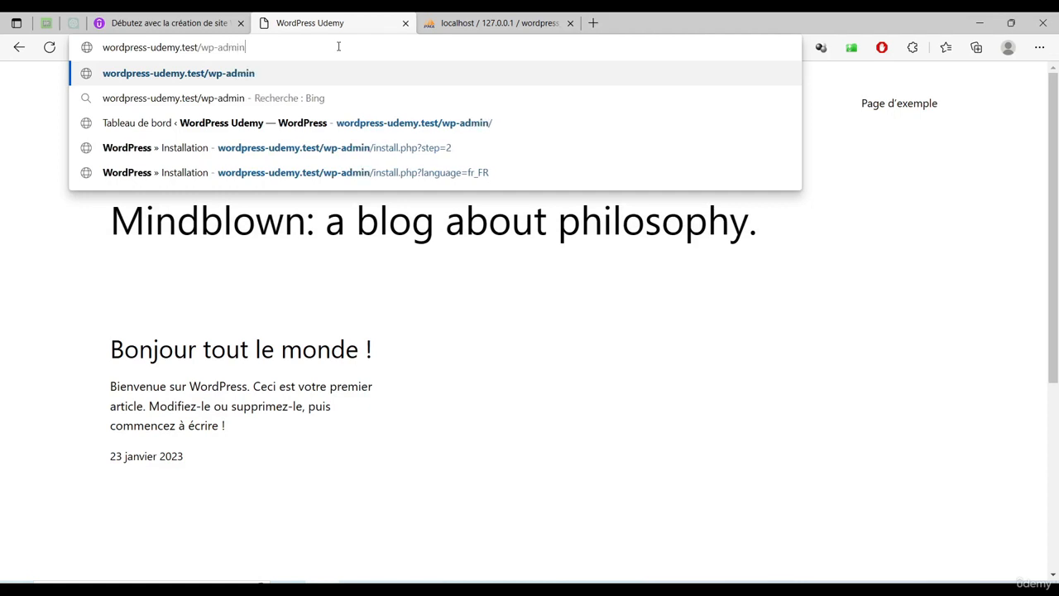
{"action": "key", "text": "Return"}
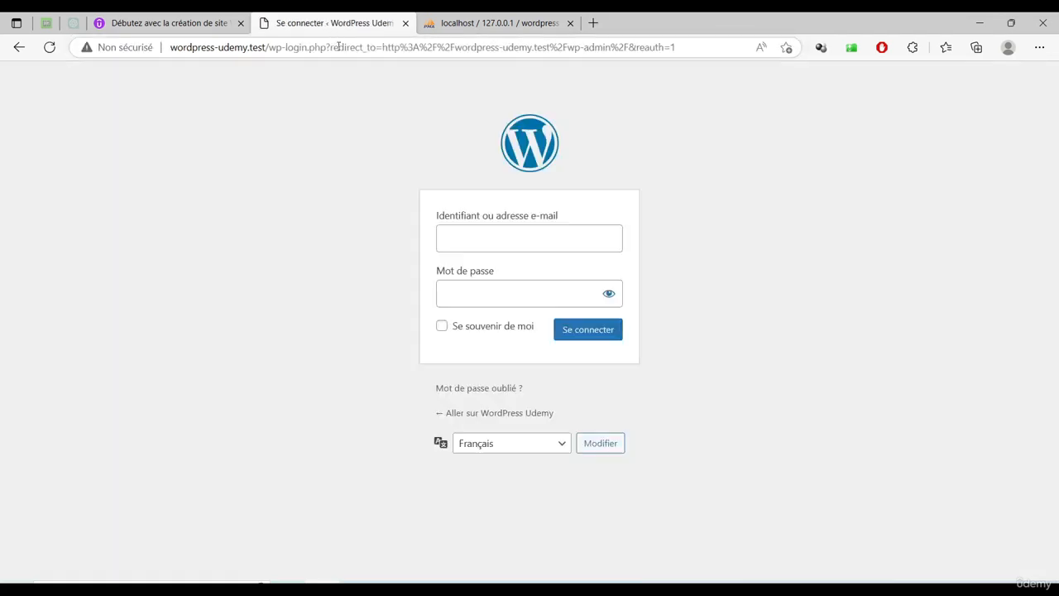
{"action": "left_click", "coordinate": [509, 417]}
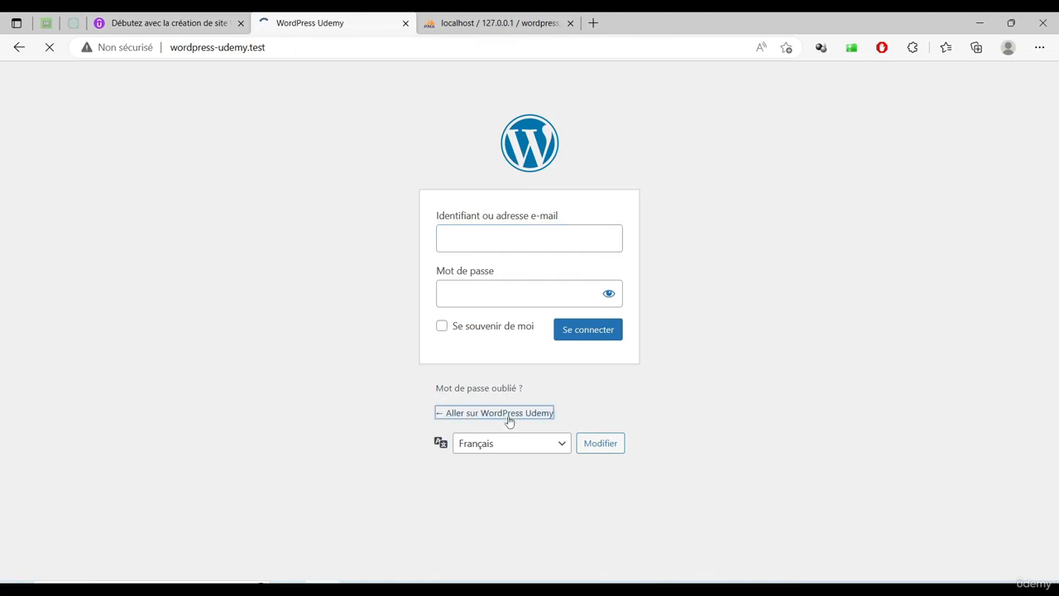